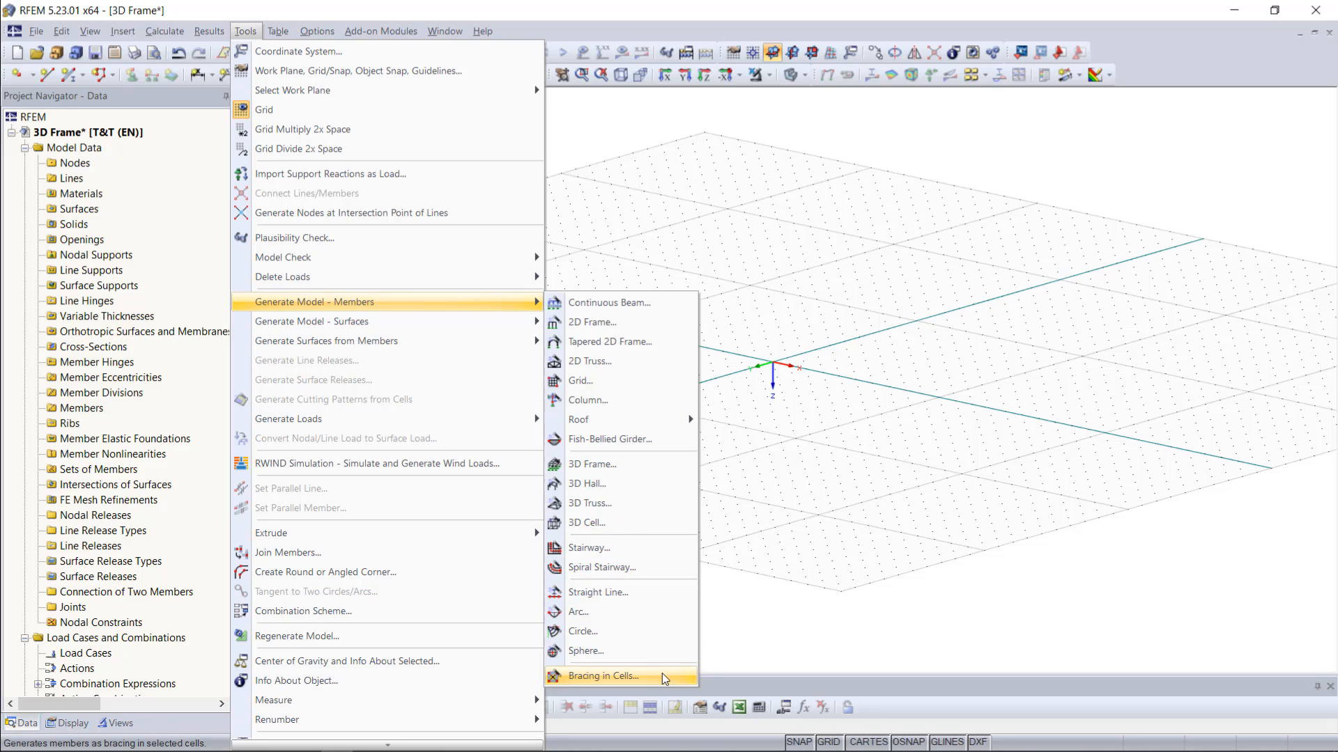
# Start generating a 3D frame from members, with 3 spans in X, 2 in Y and 1 in Z
pyautogui.click(848, 481)
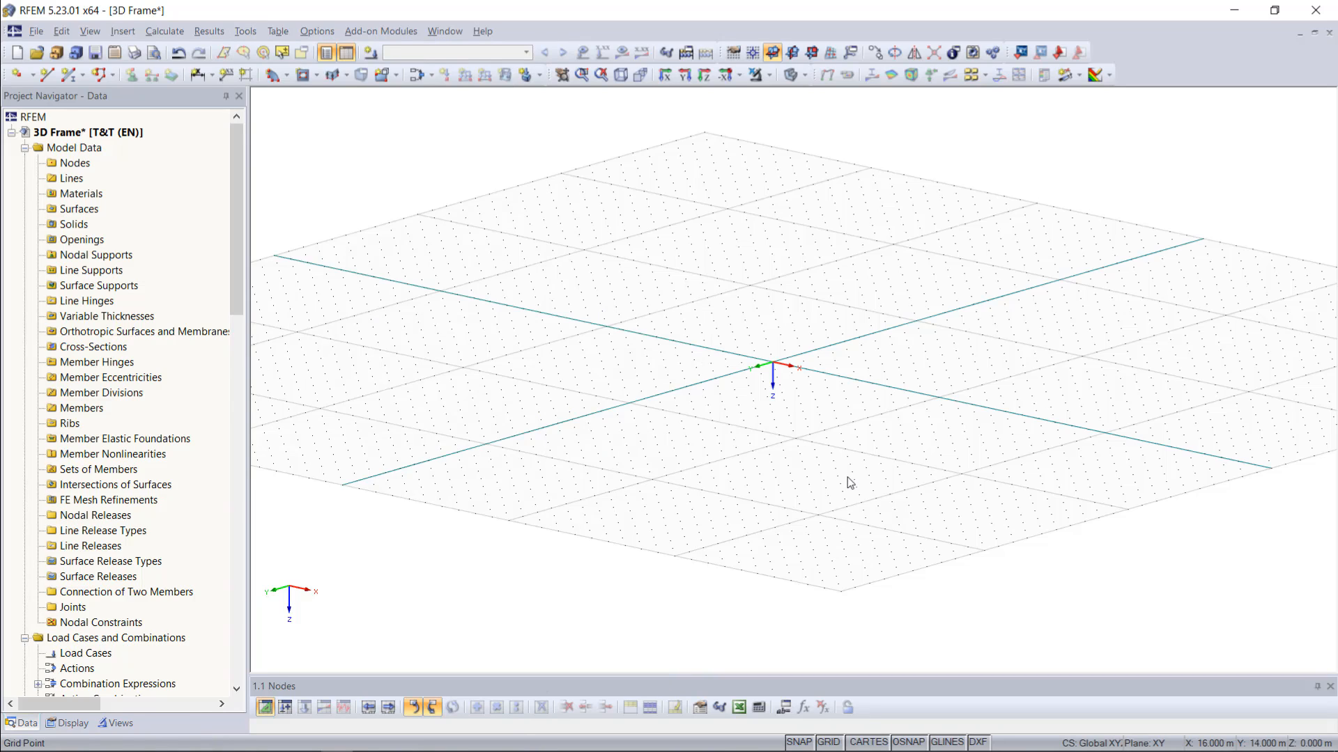
pyautogui.click(244, 31)
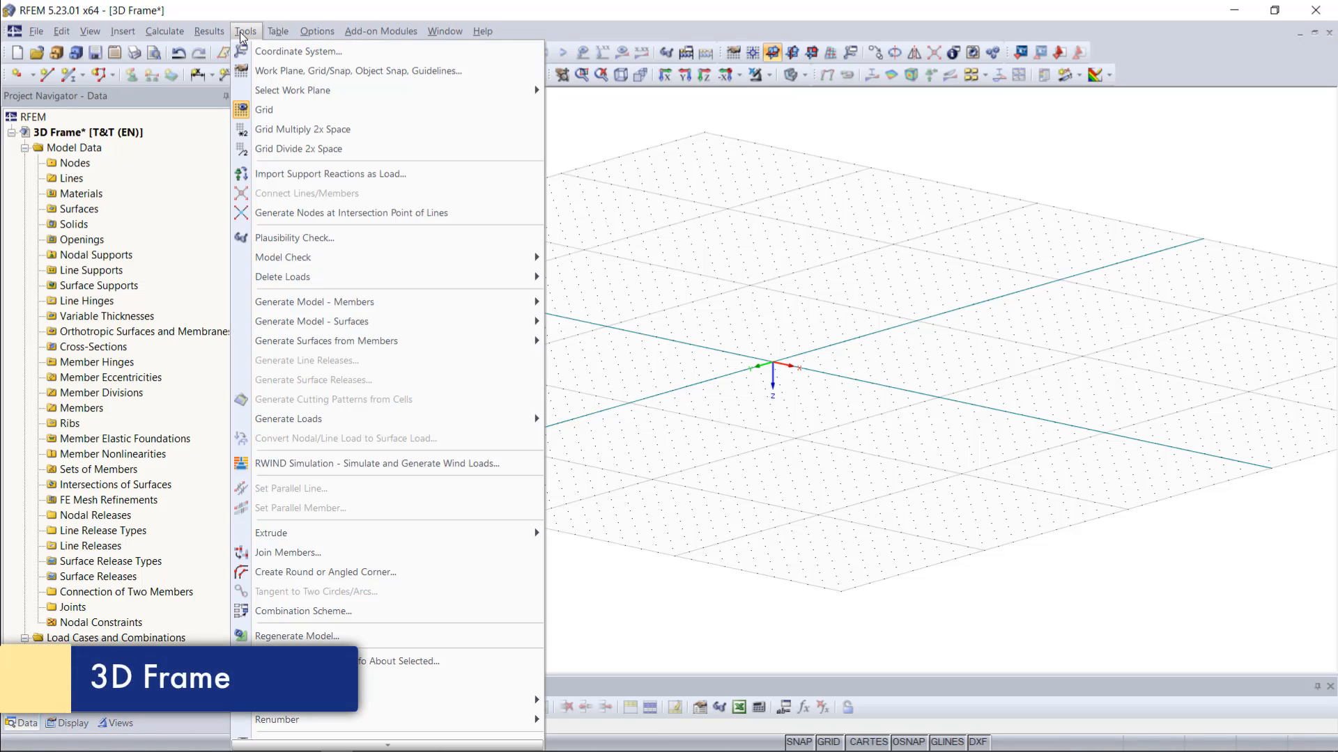
pyautogui.moveTo(433, 305)
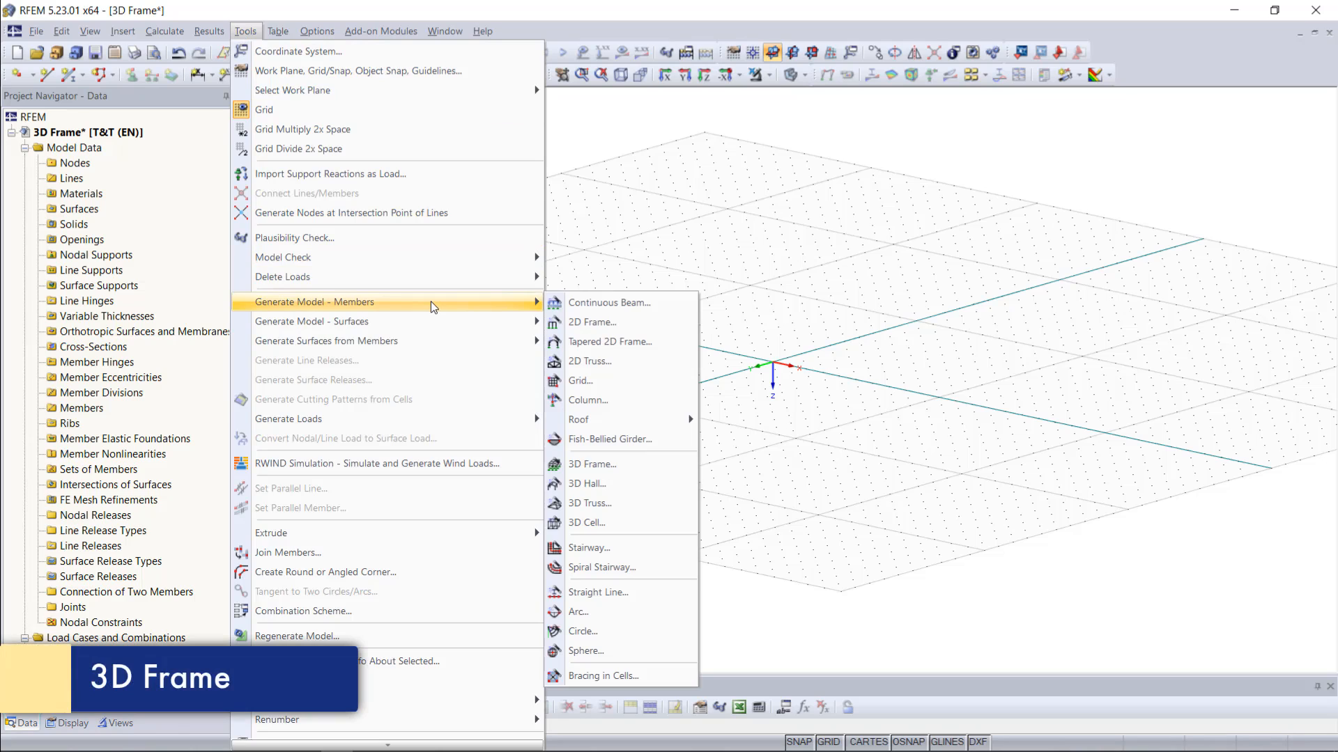
pyautogui.click(619, 463)
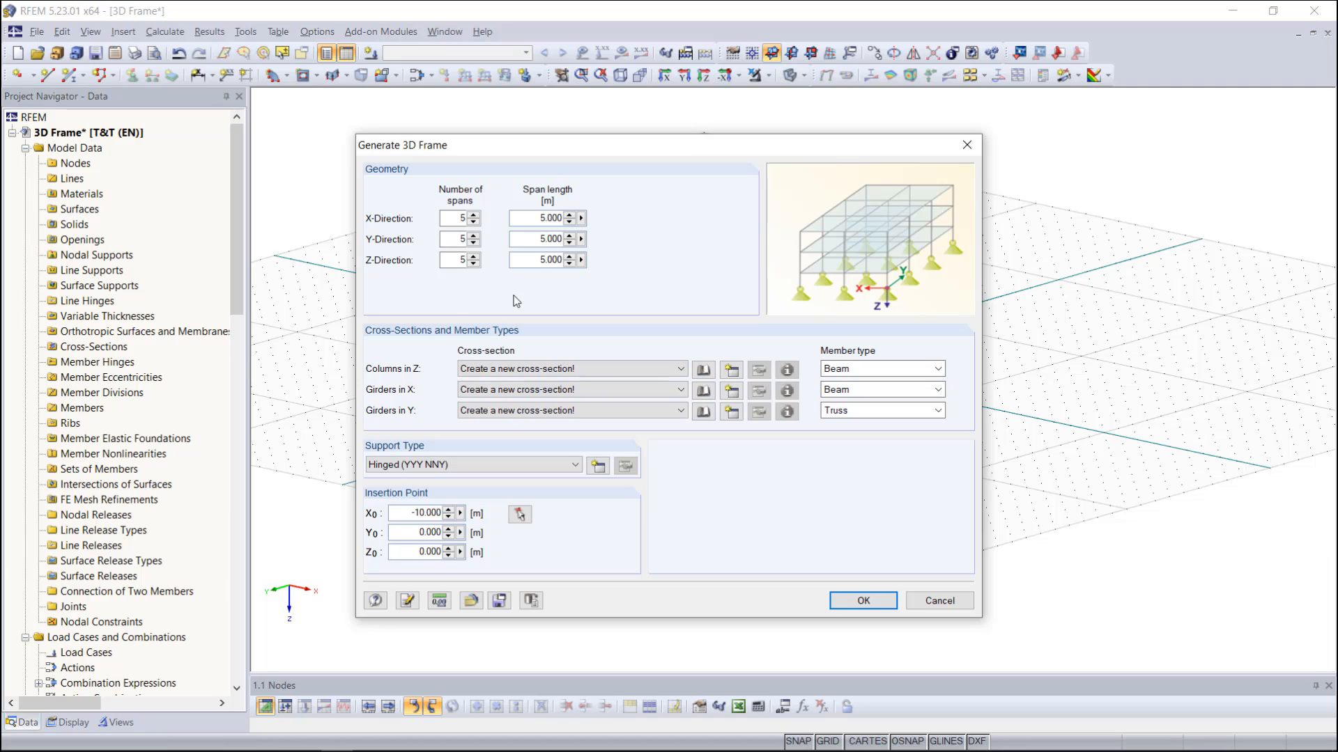
pyautogui.doubleClick(462, 218)
pyautogui.write('3')
pyautogui.click(460, 238)
pyautogui.doubleClick(461, 239)
pyautogui.write('2')
pyautogui.doubleClick(461, 260)
# Set the frame's span lengths to 4 m in the Y-direction and 3 m in the Z-direction
pyautogui.click(538, 218)
pyautogui.doubleClick(544, 238)
pyautogui.write('4')
pyautogui.doubleClick(544, 260)
pyautogui.write('3')
# Assign the rolled I-section IPE 300 with material Steel S 235 from the libraries to the columns in Z
pyautogui.click(558, 368)
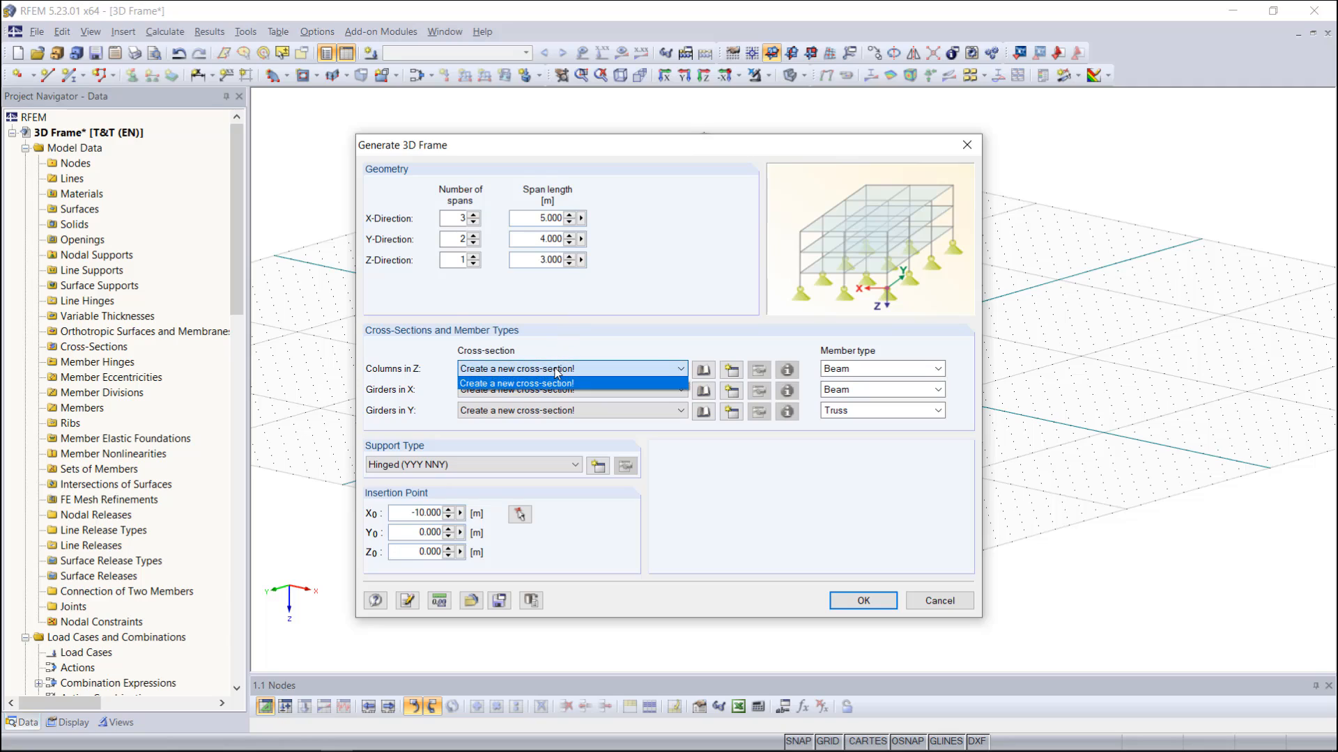
pyautogui.click(557, 370)
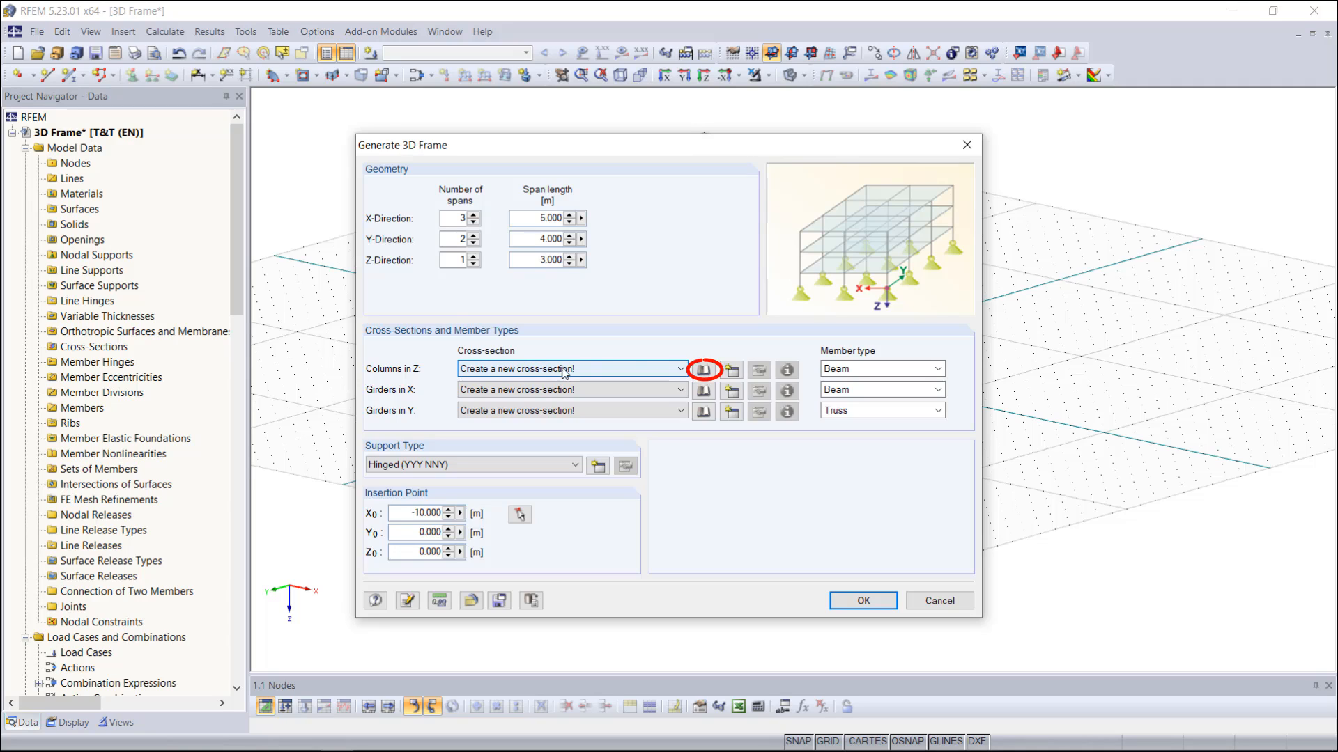
pyautogui.click(703, 370)
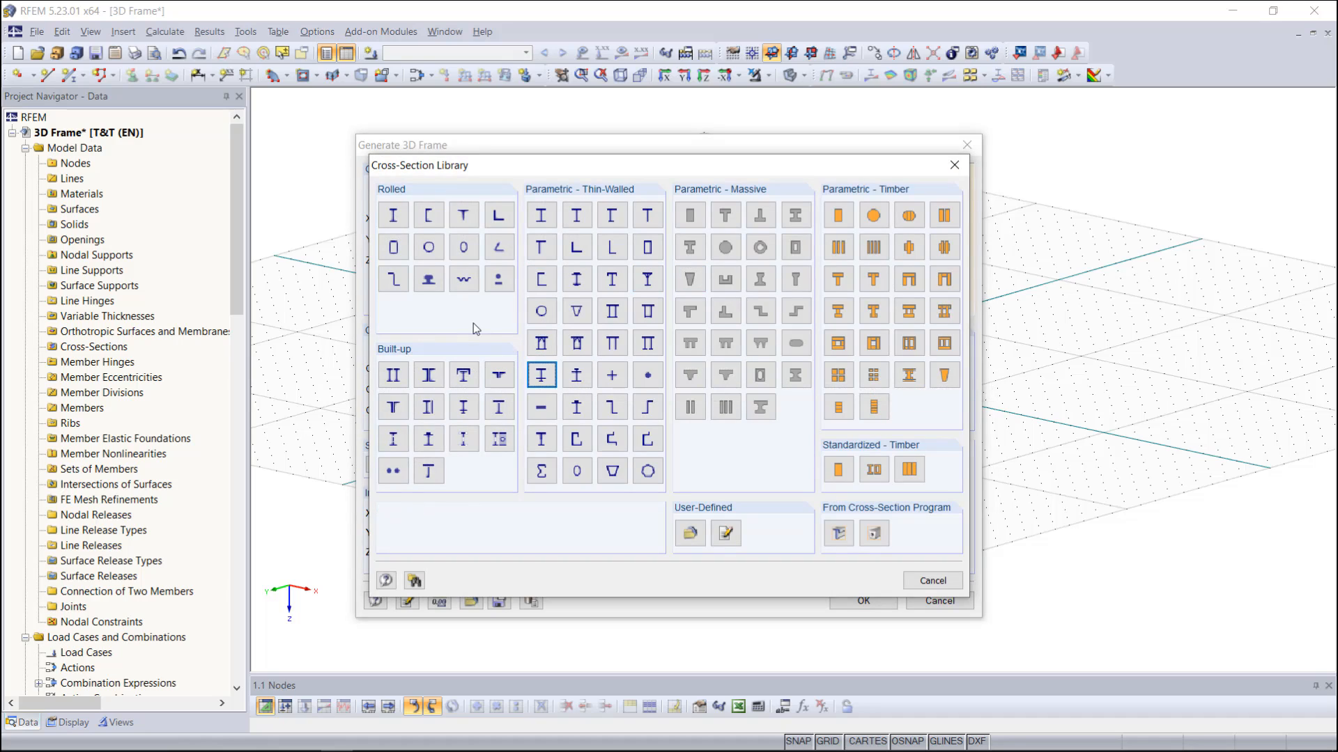
pyautogui.click(393, 222)
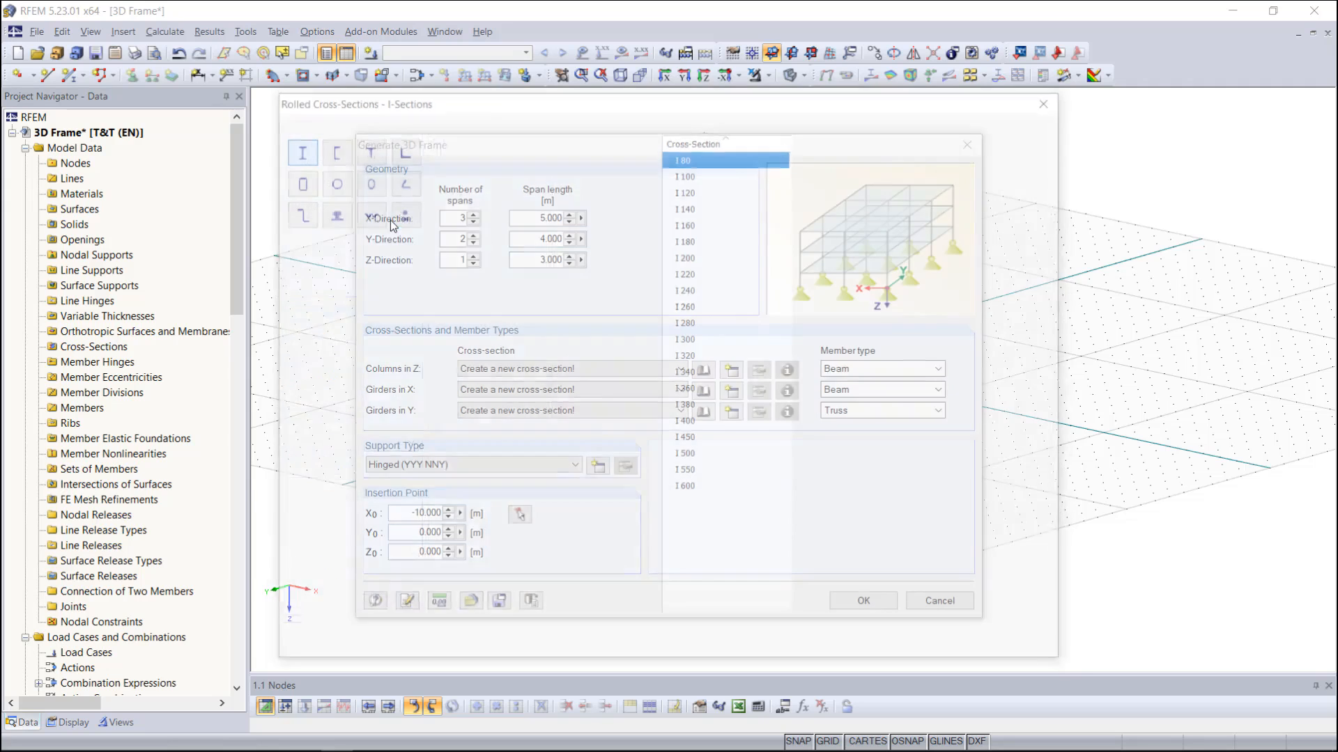
pyautogui.click(457, 173)
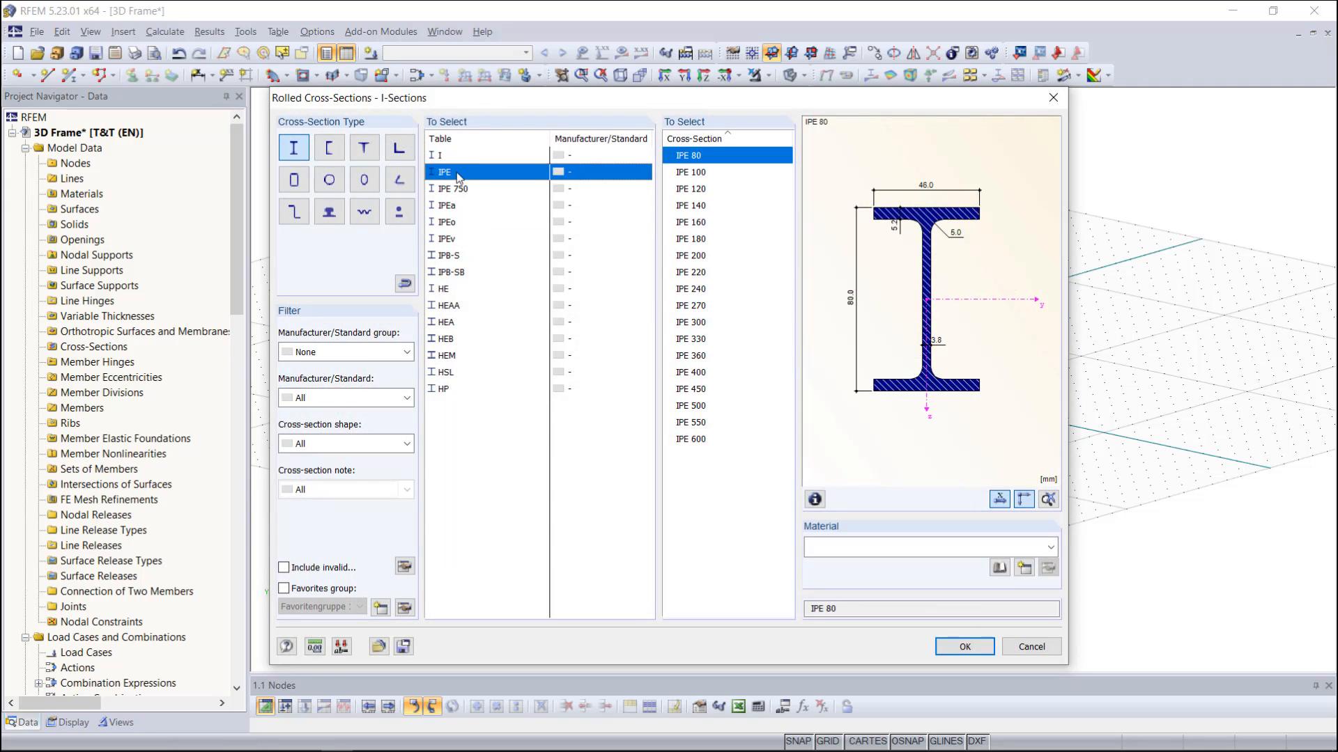
pyautogui.click(699, 325)
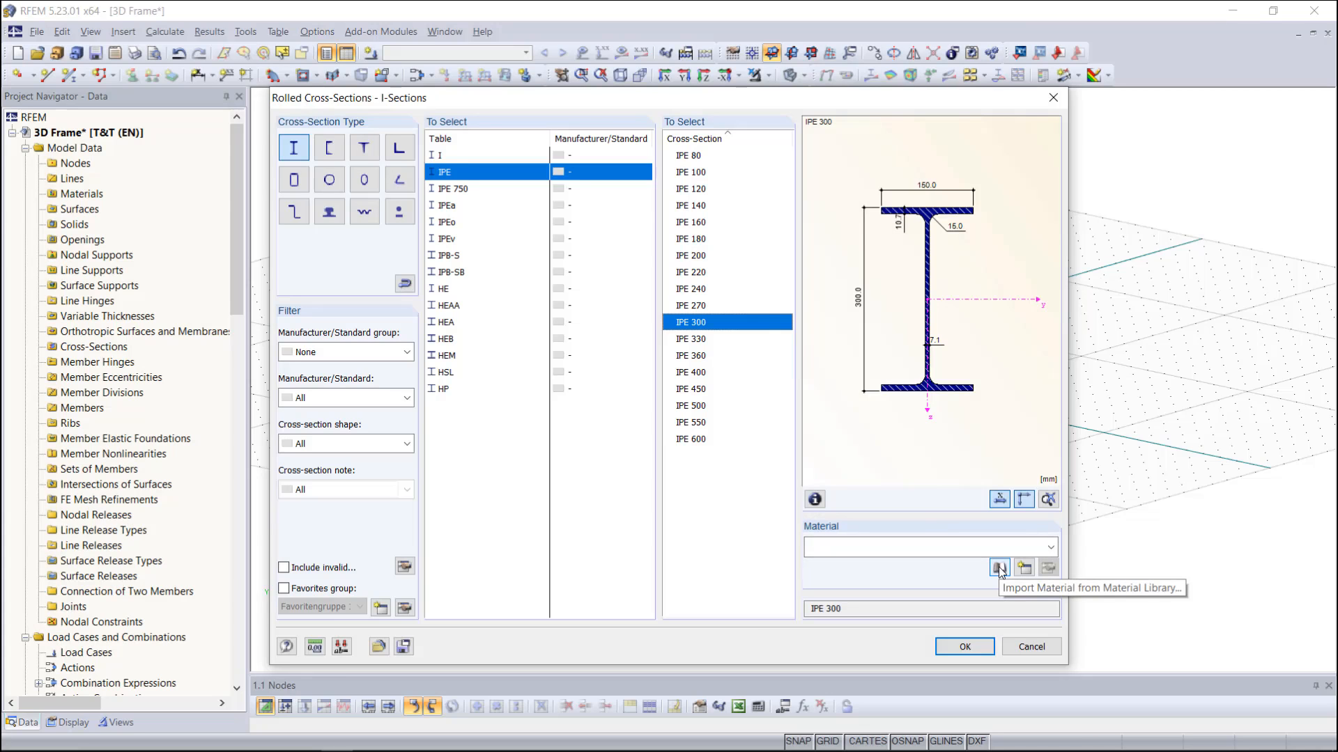
pyautogui.click(999, 568)
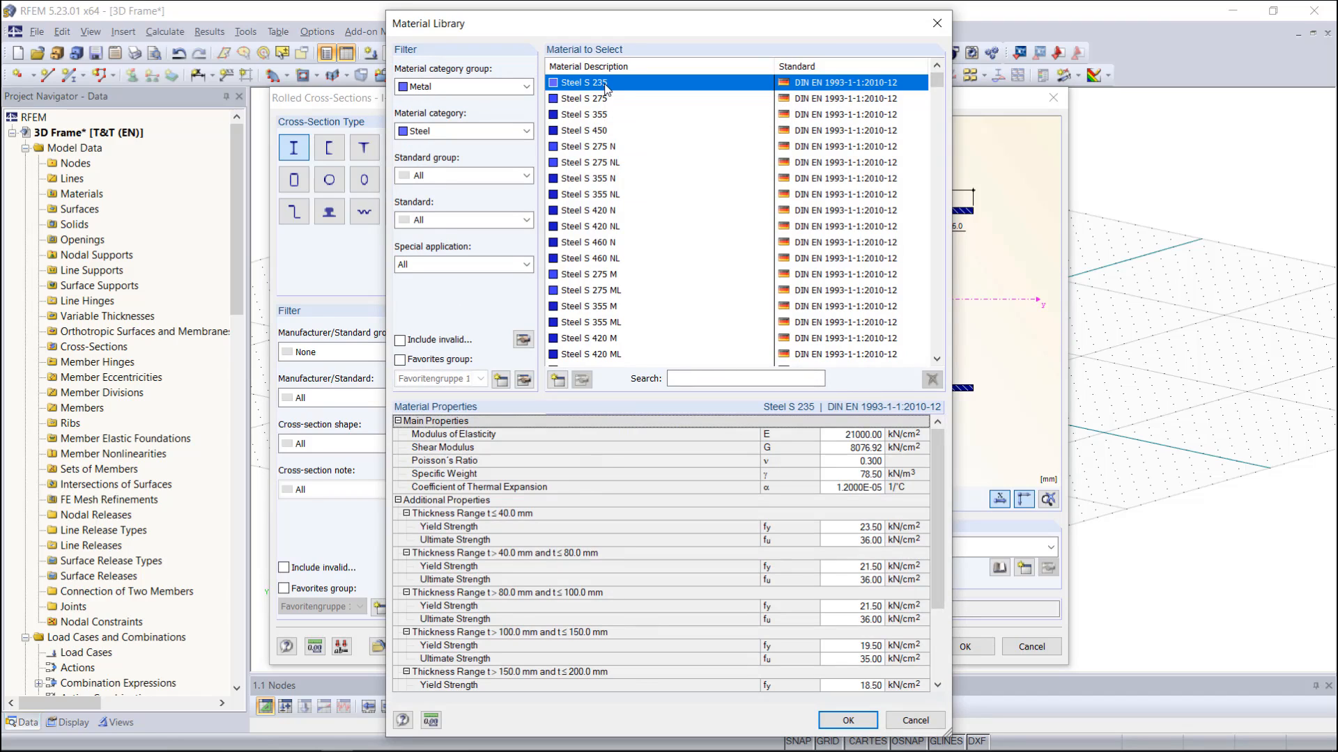
pyautogui.click(844, 721)
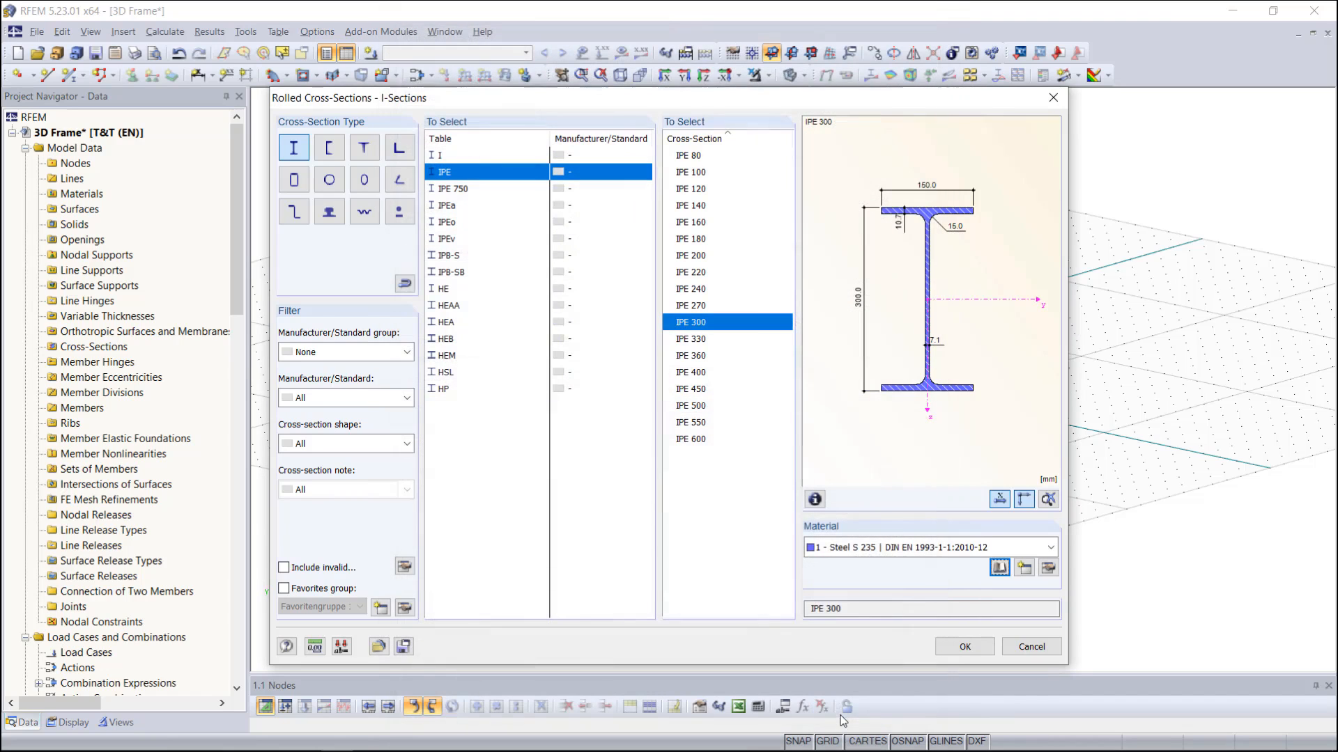
pyautogui.click(966, 647)
pyautogui.click(876, 621)
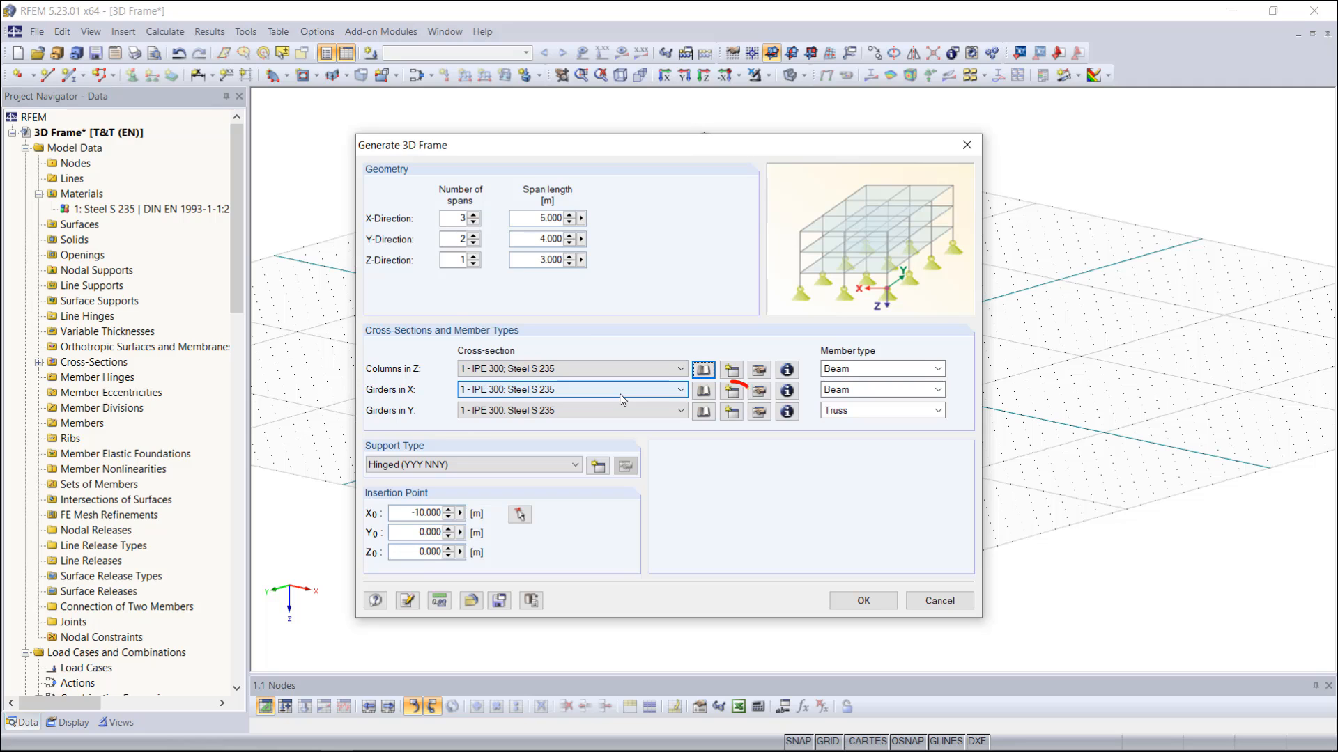
# Create cross-section IPE 240 for the girders in X and HEA 120 for the girders in Y
pyautogui.click(732, 391)
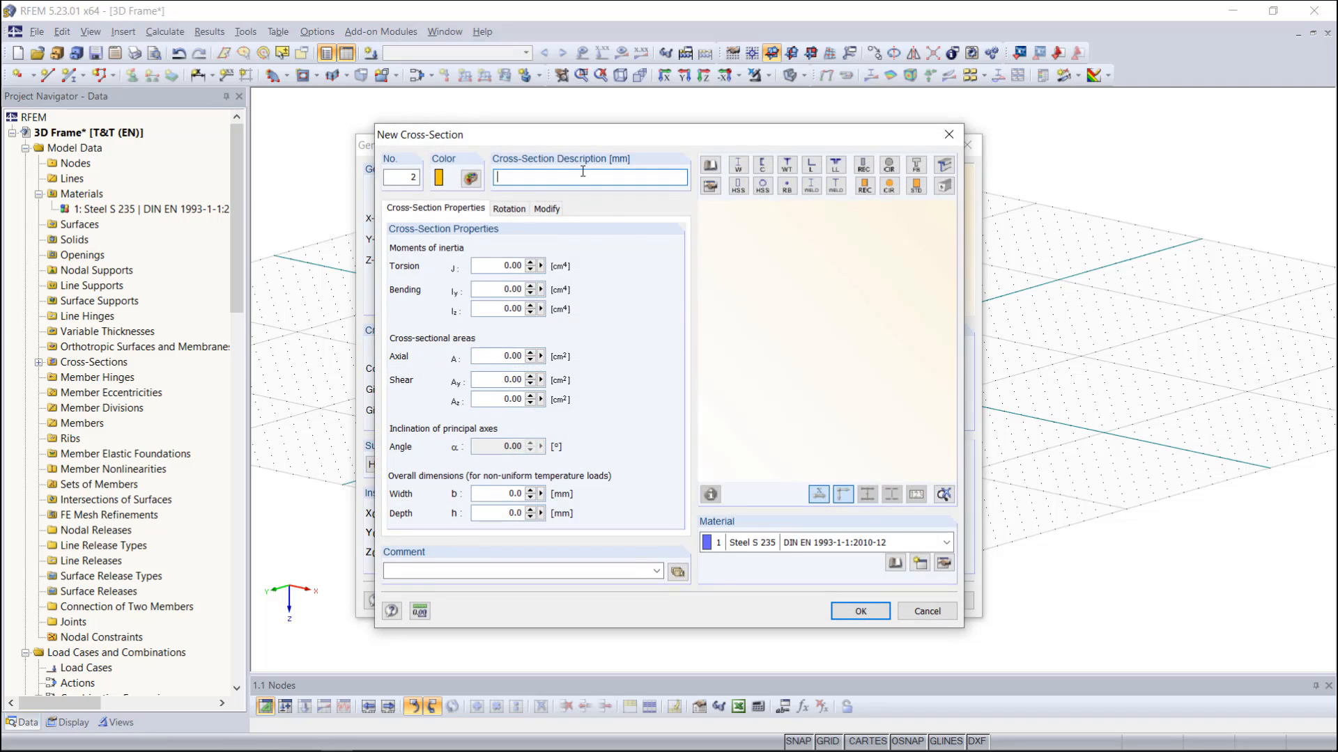
pyautogui.write('IPE 240')
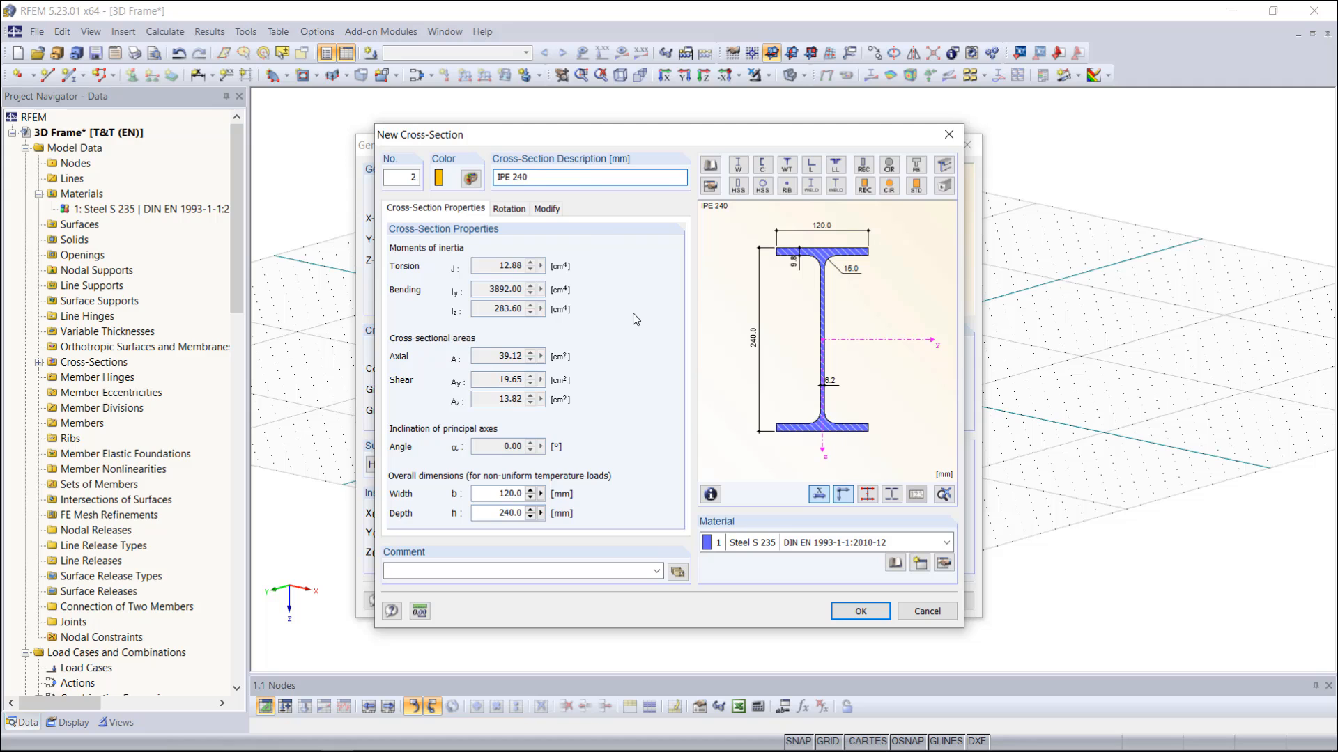
pyautogui.click(856, 612)
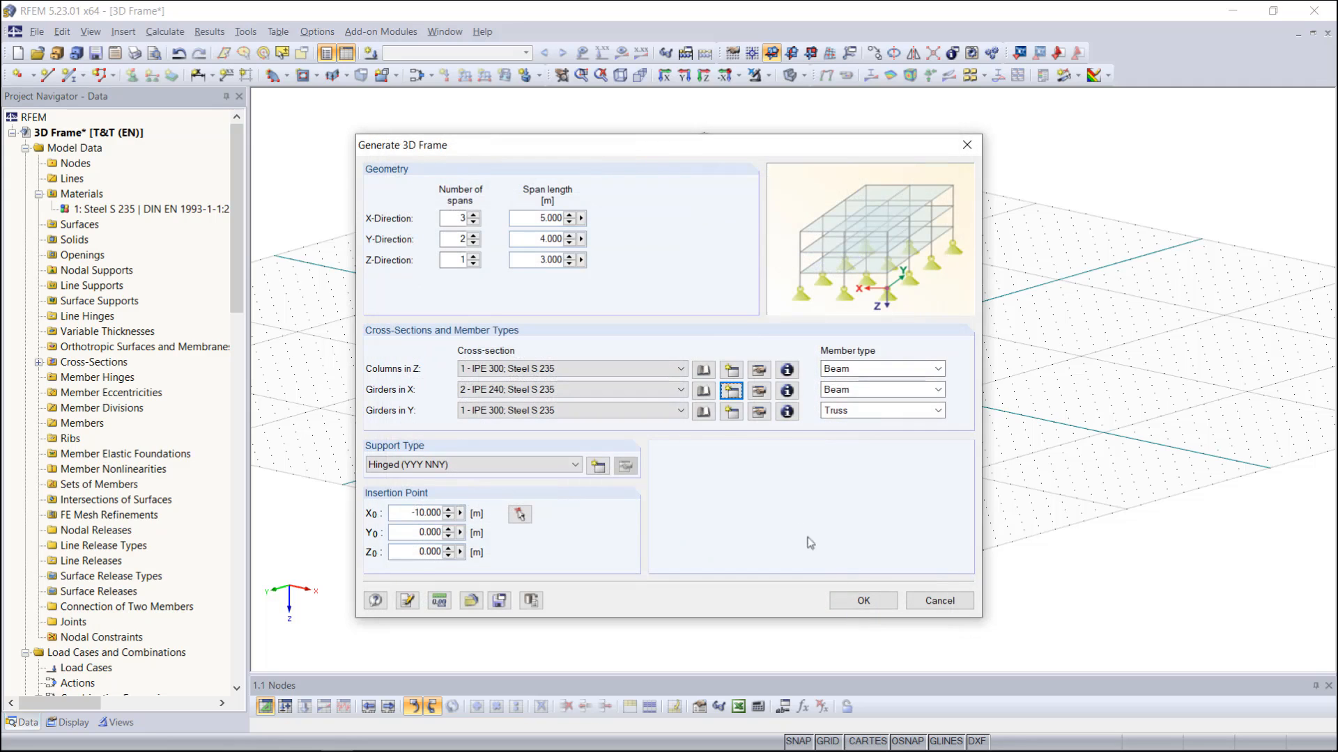
pyautogui.click(732, 413)
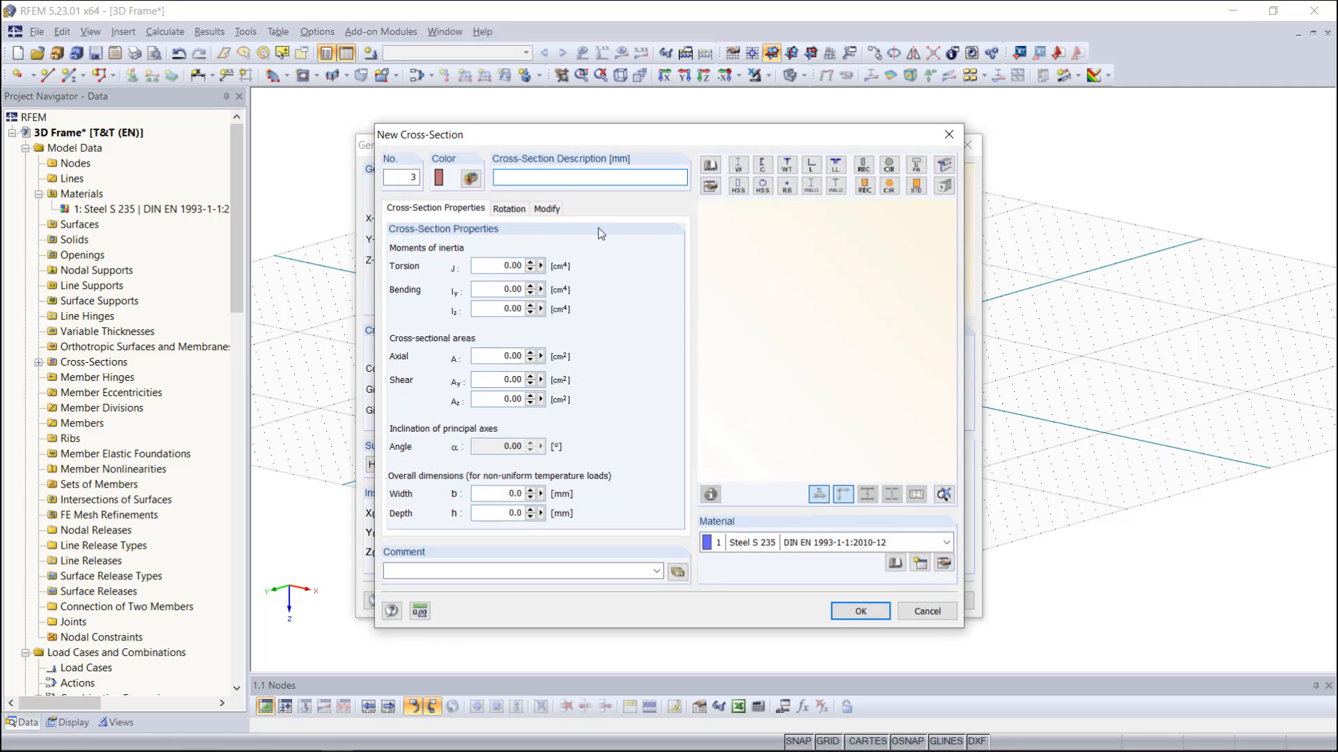
pyautogui.write('HEA 120')
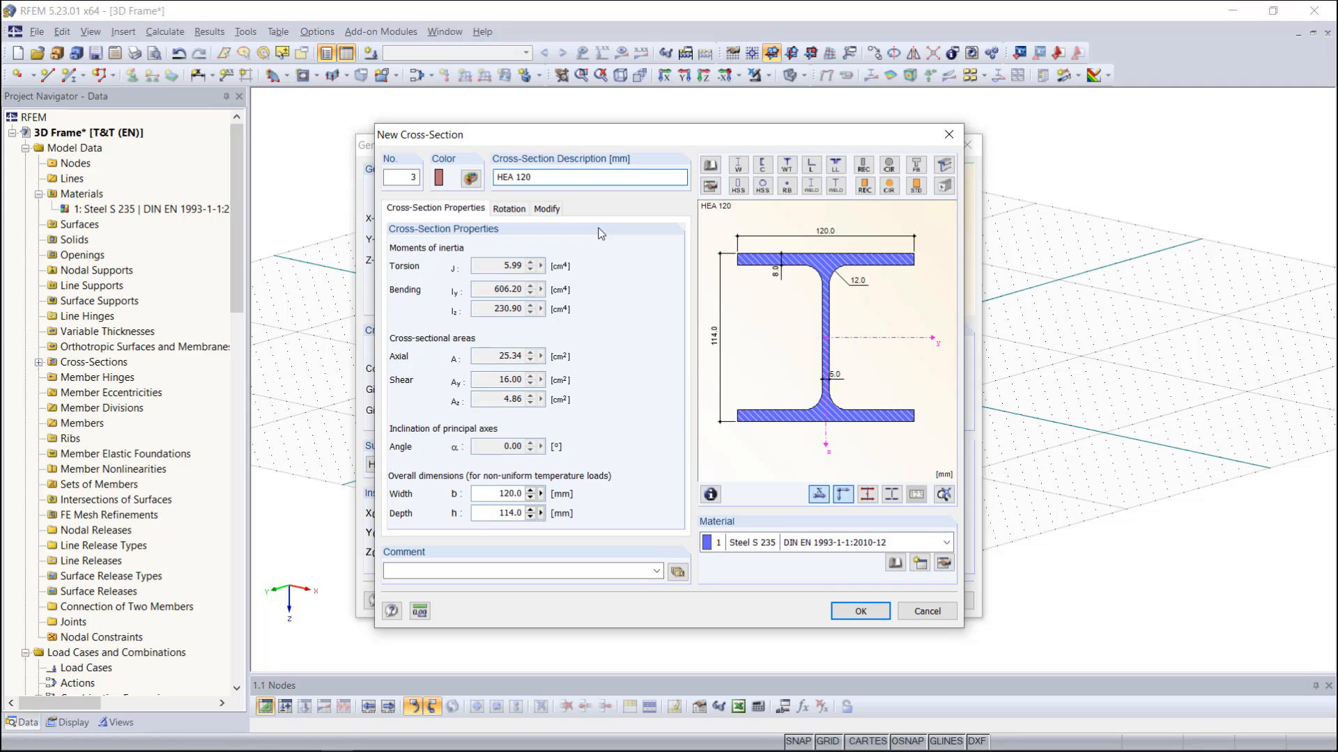
pyautogui.click(860, 611)
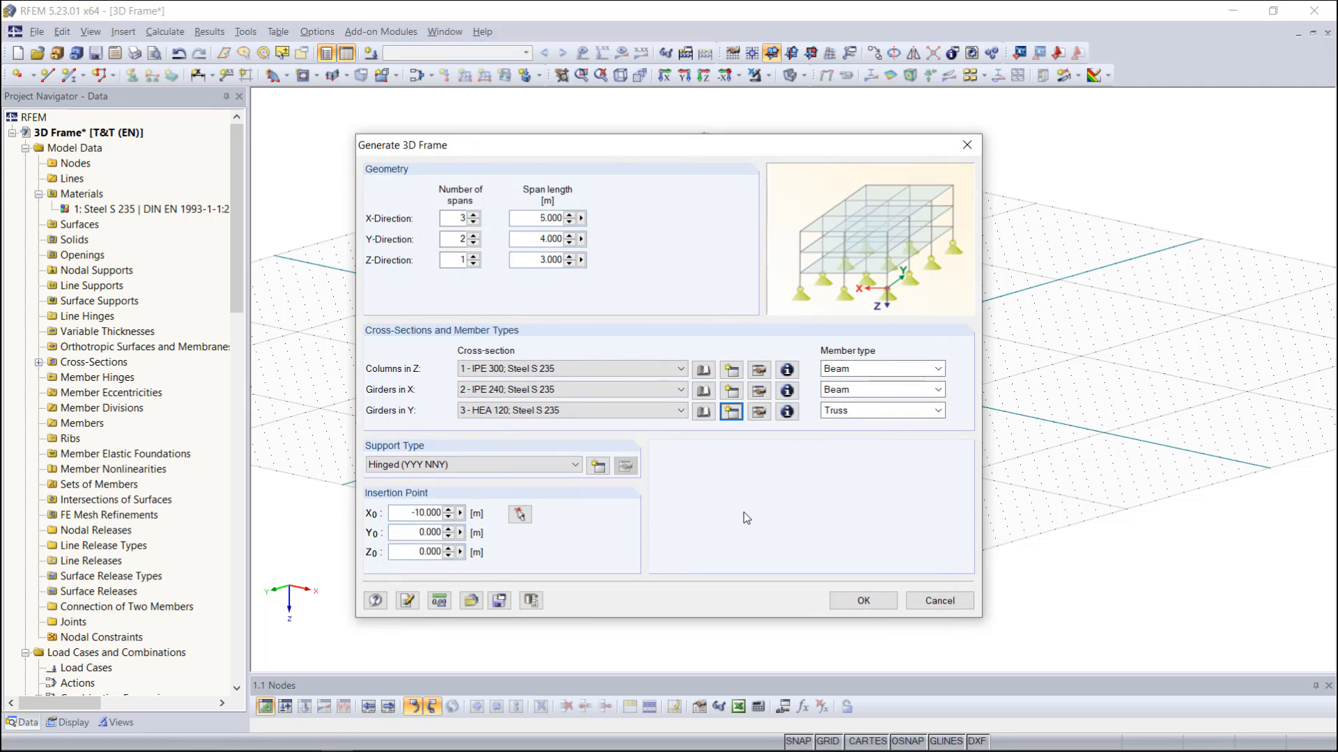
# Review the column member type options and the conditions available for a new nodal support, without changing them
pyautogui.click(920, 371)
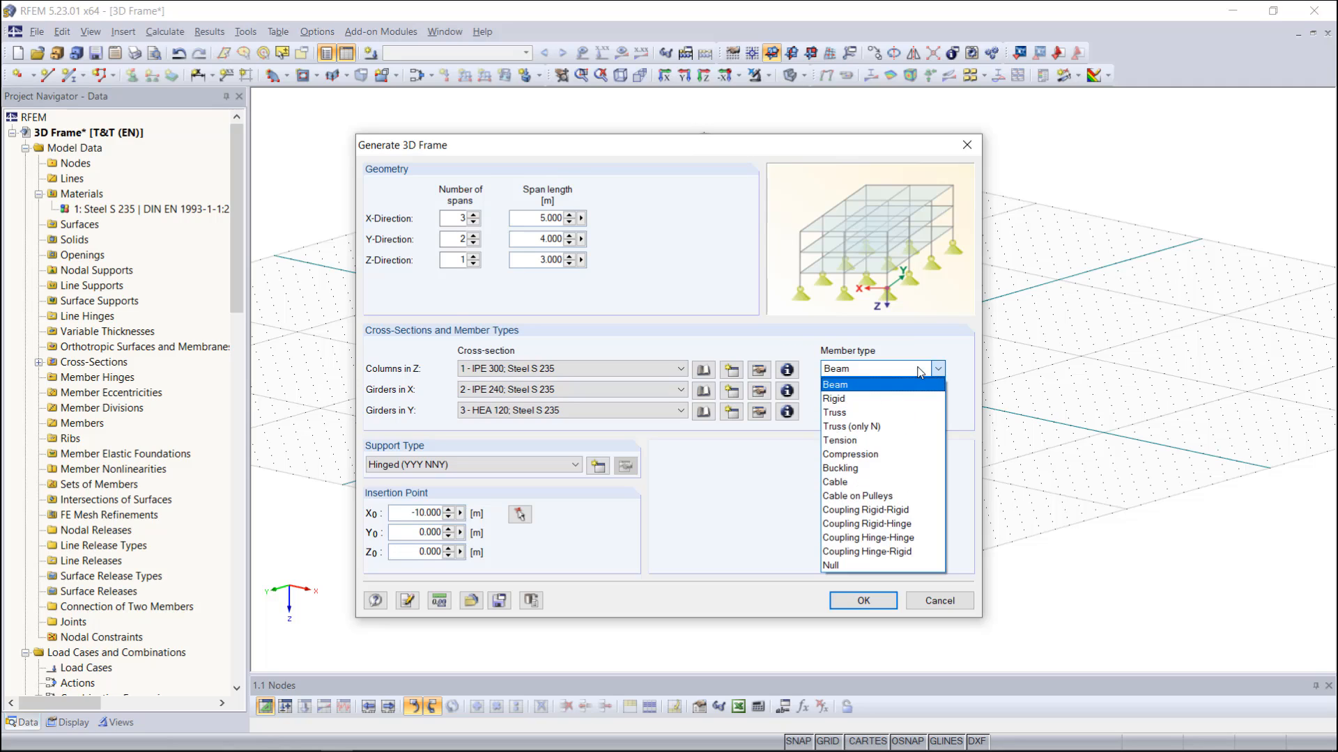
pyautogui.click(919, 371)
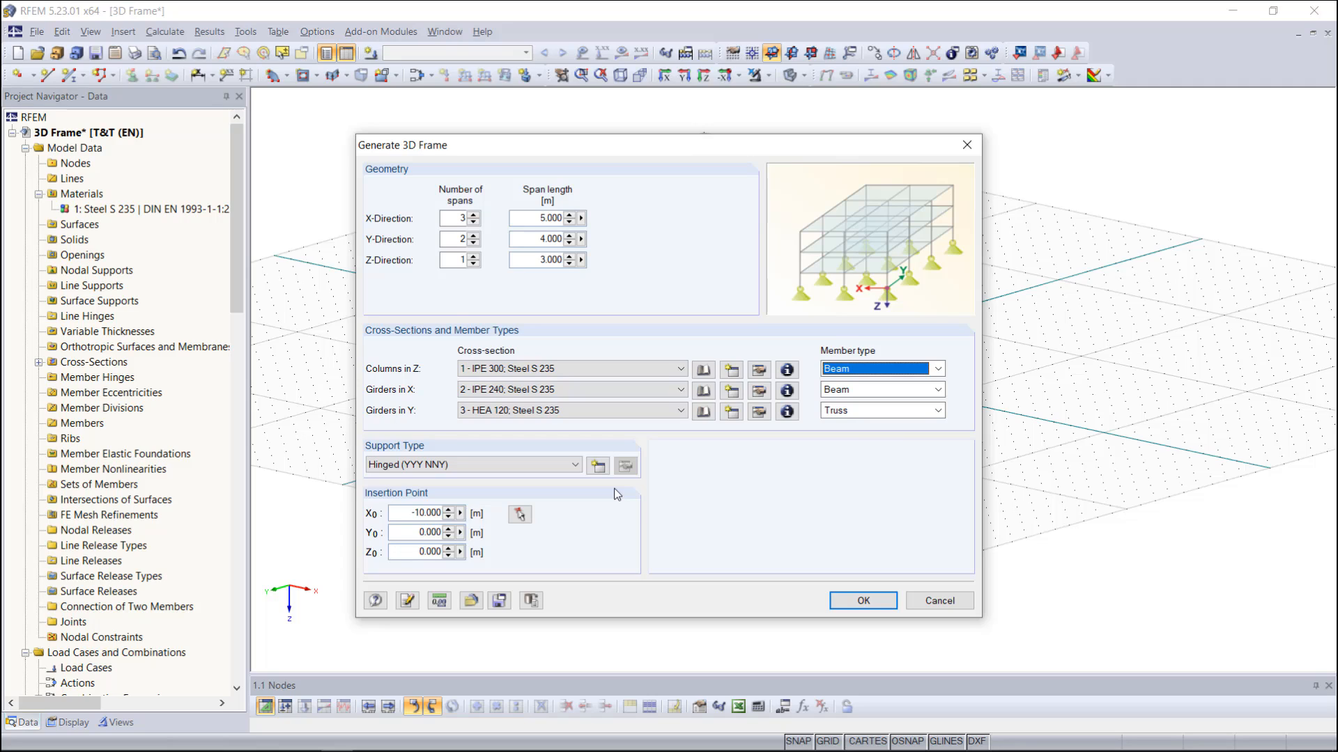
pyautogui.click(575, 466)
pyautogui.click(577, 469)
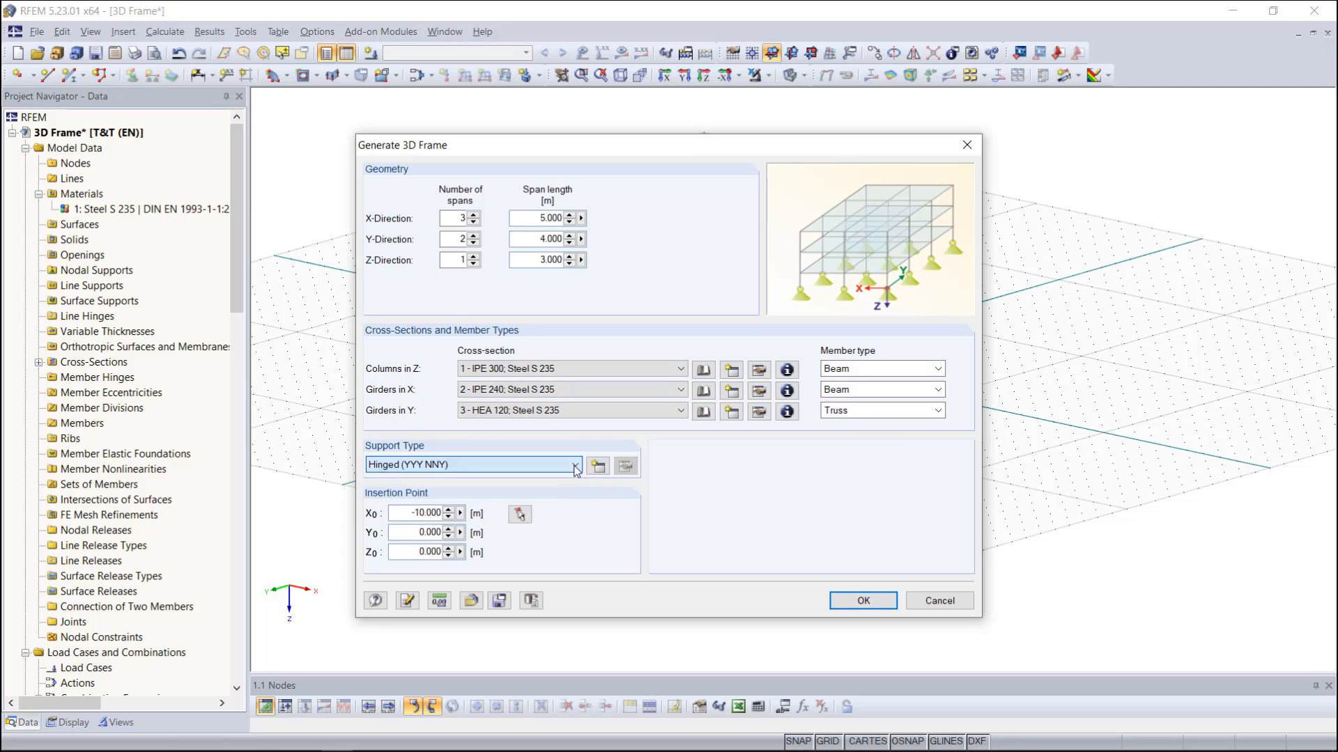
pyautogui.click(601, 468)
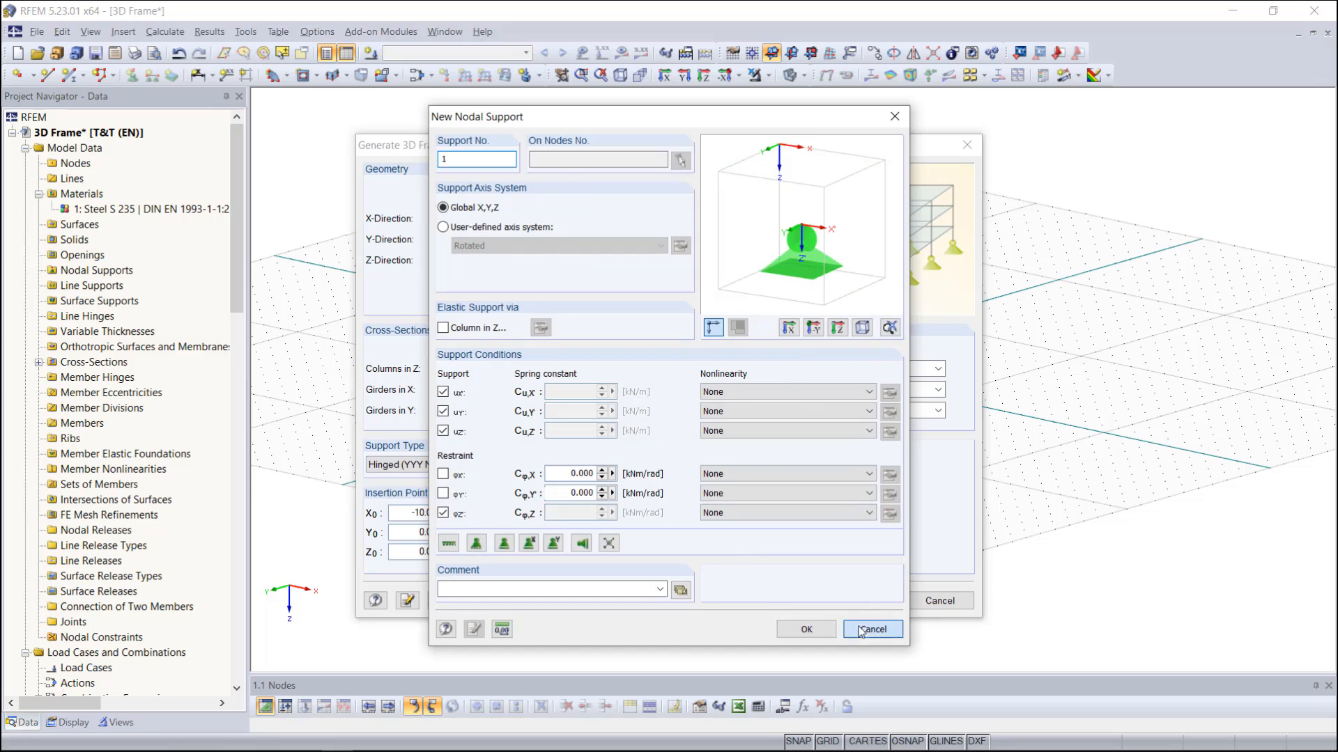
pyautogui.click(861, 630)
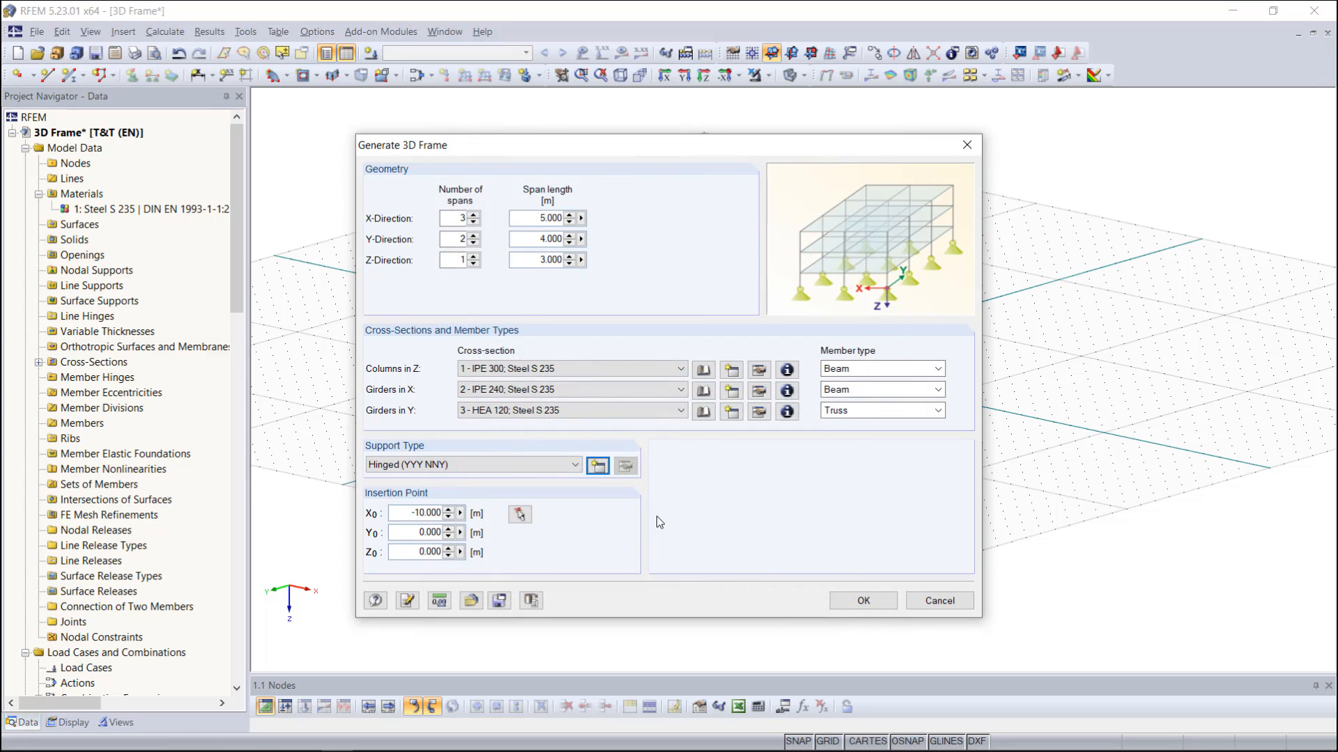
# Pick the insertion point at X -5, Y 0, Z 0 m in the work plane and generate the frame
pyautogui.click(519, 515)
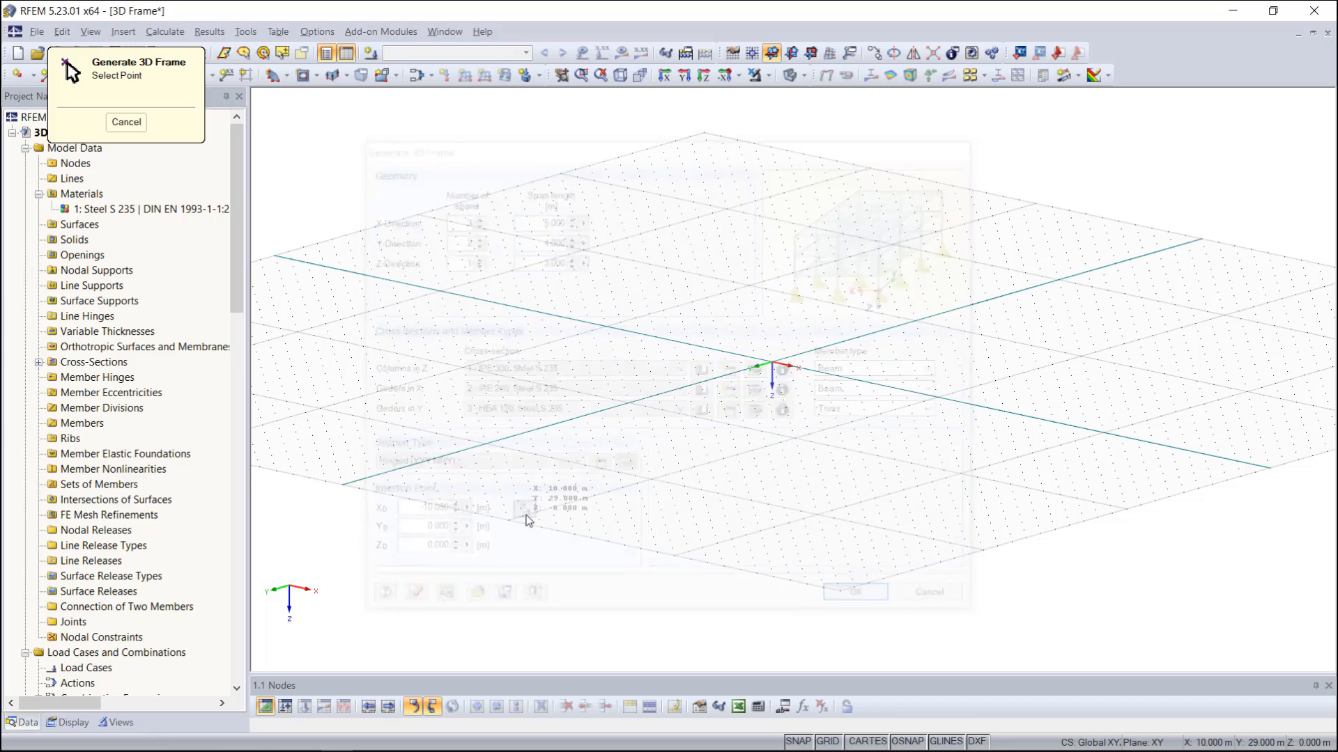
pyautogui.click(692, 342)
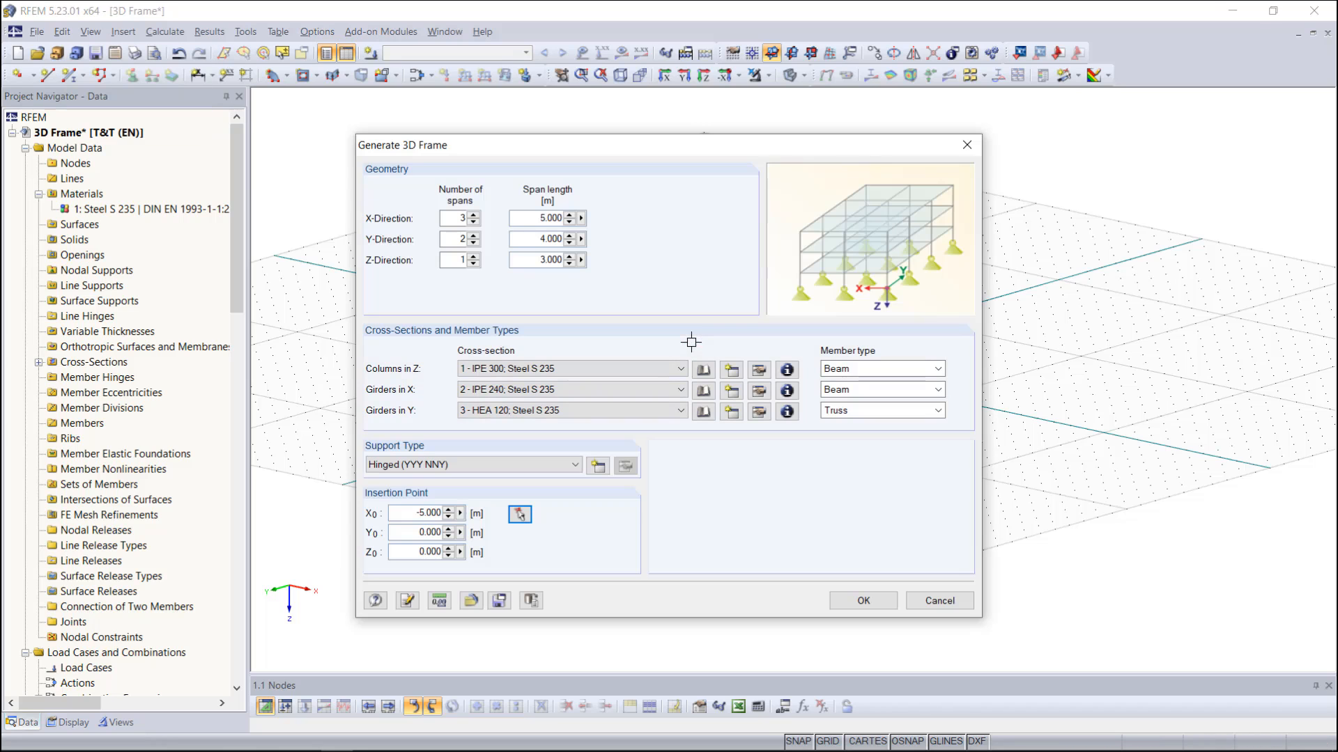
pyautogui.click(856, 601)
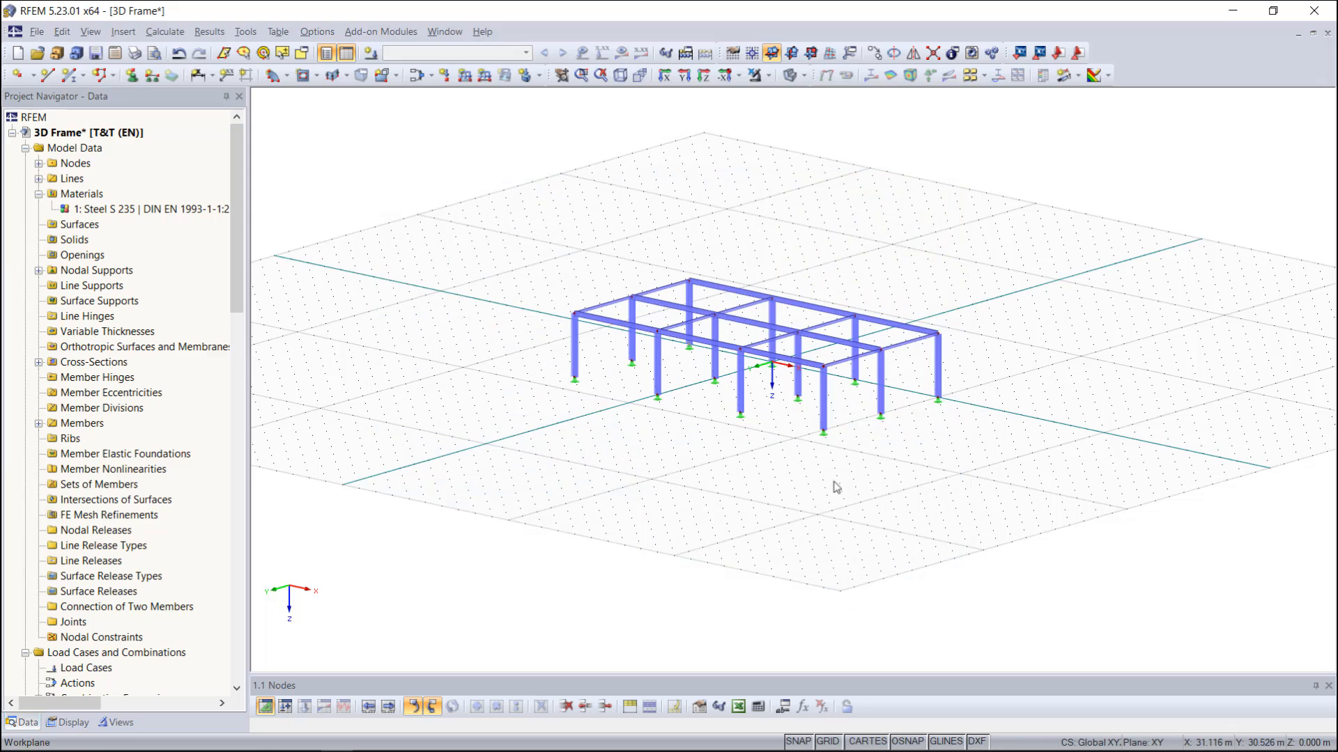
# Color the model graphics according to cross-section
pyautogui.scroll(3, 808, 313)
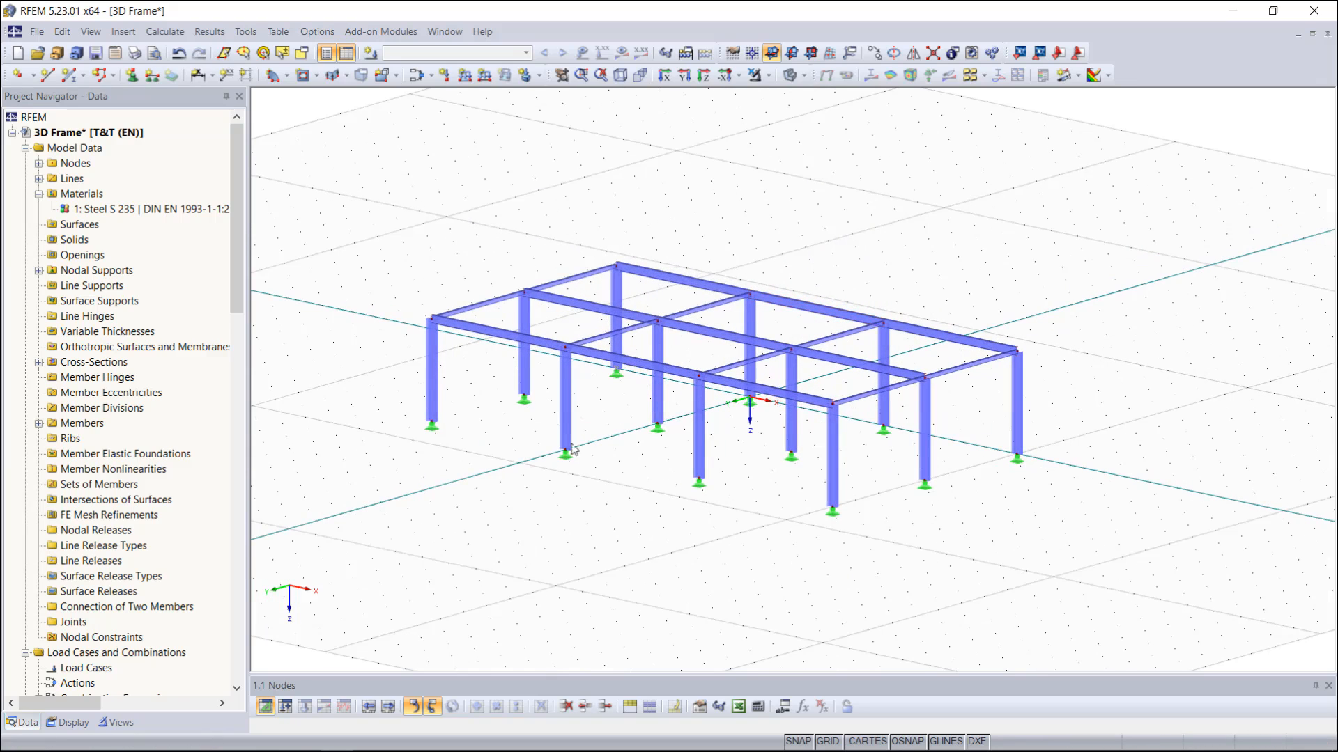
pyautogui.click(67, 722)
pyautogui.scroll(-2, 78, 626)
pyautogui.scroll(-10, 78, 625)
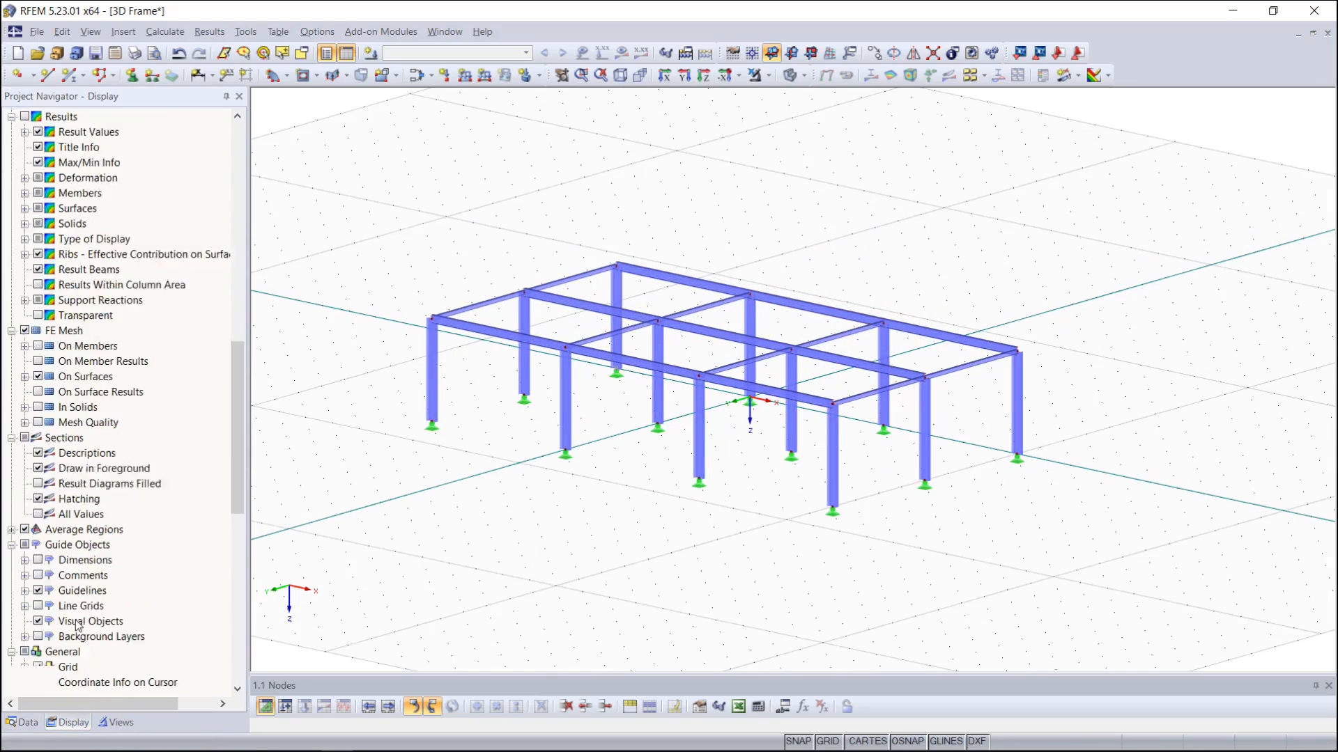
pyautogui.click(38, 438)
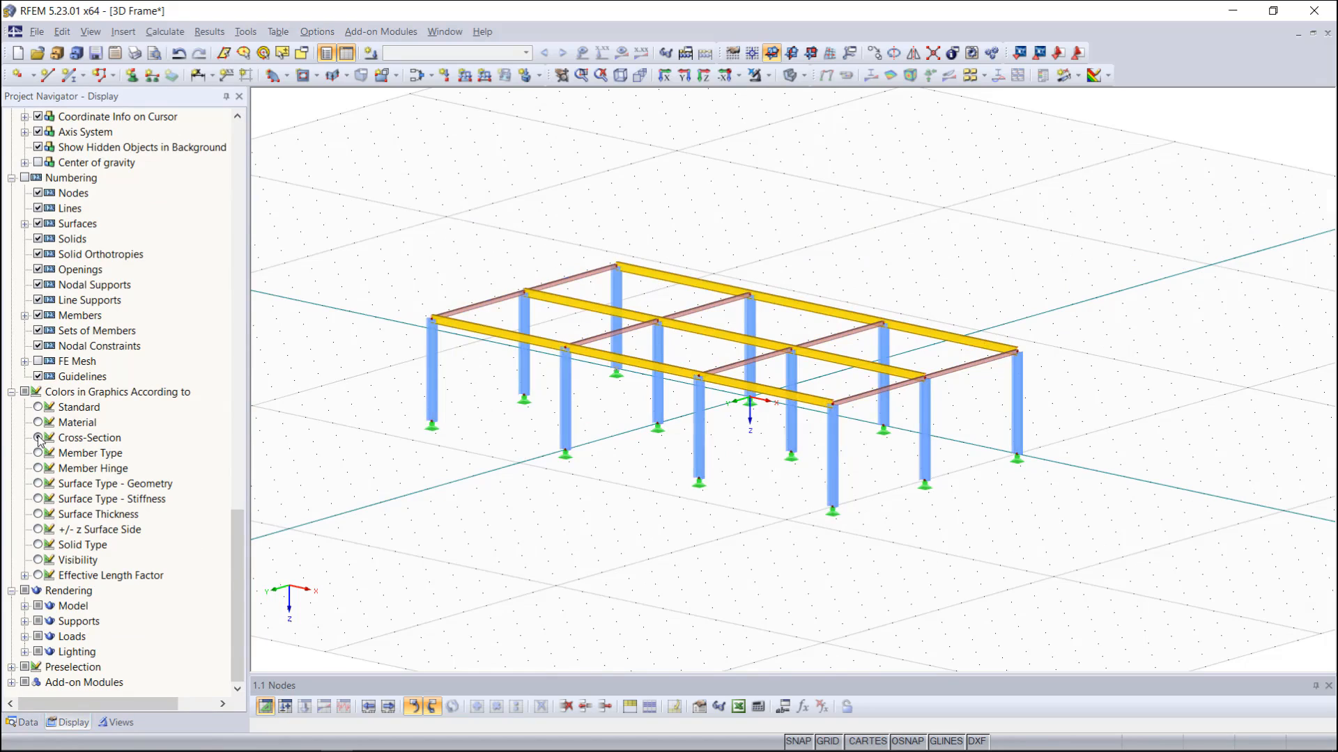
# Start generating bracing in cells and create cross-section RD 20 in Steel S 235 for the tension members
pyautogui.moveTo(567, 480); pyautogui.dragTo(626, 521, button='middle')
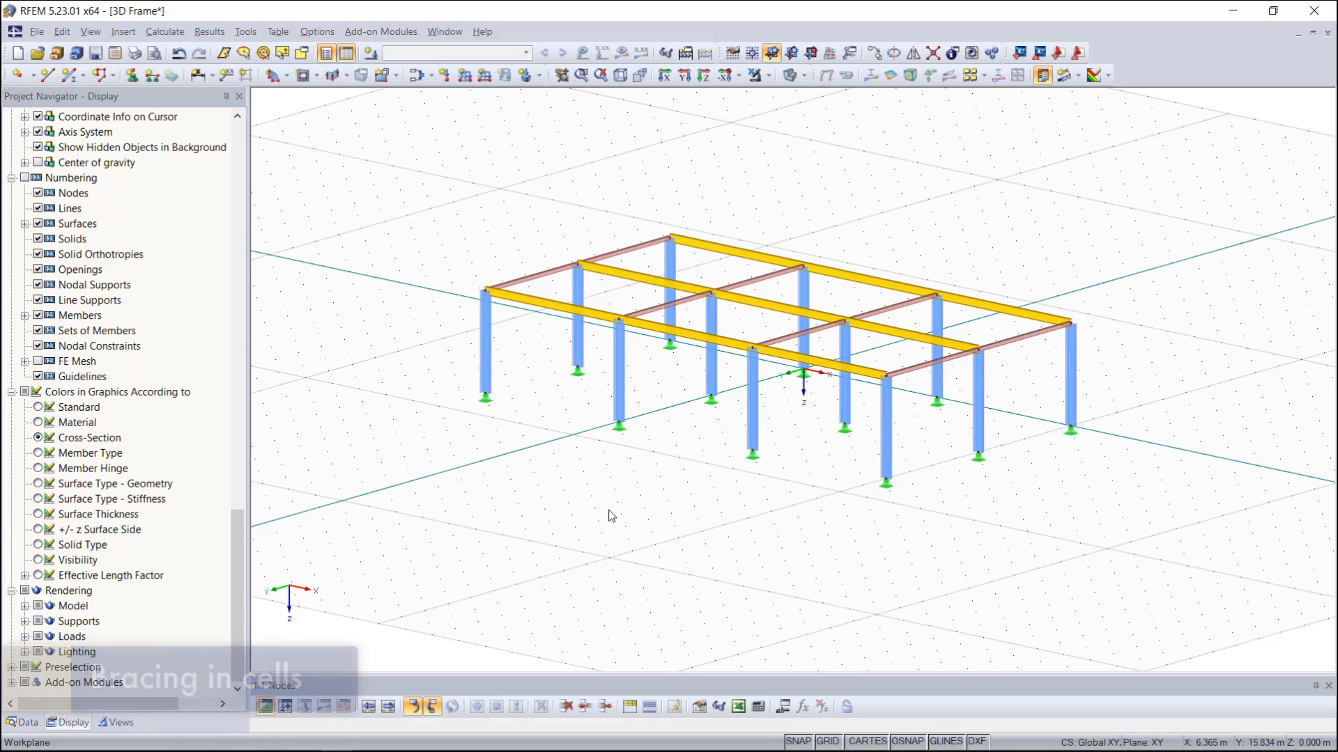
pyautogui.click(247, 32)
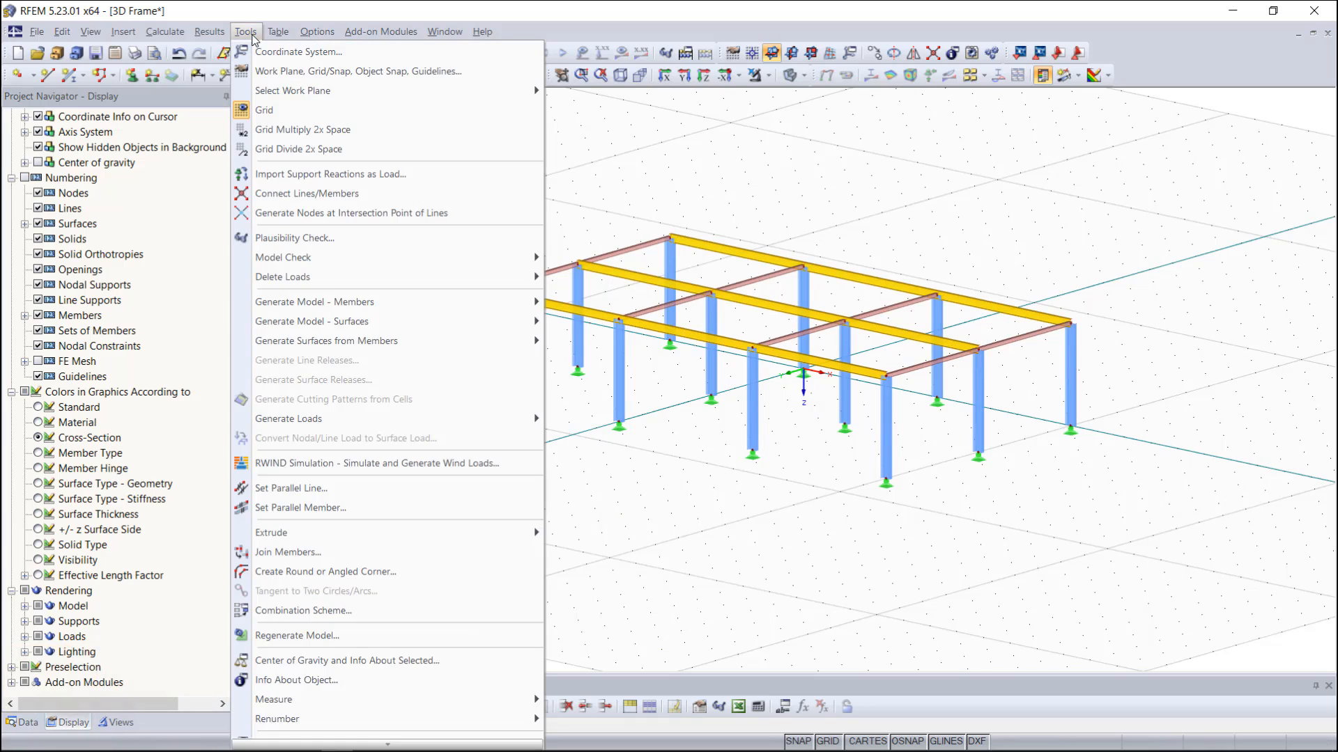
pyautogui.moveTo(422, 304)
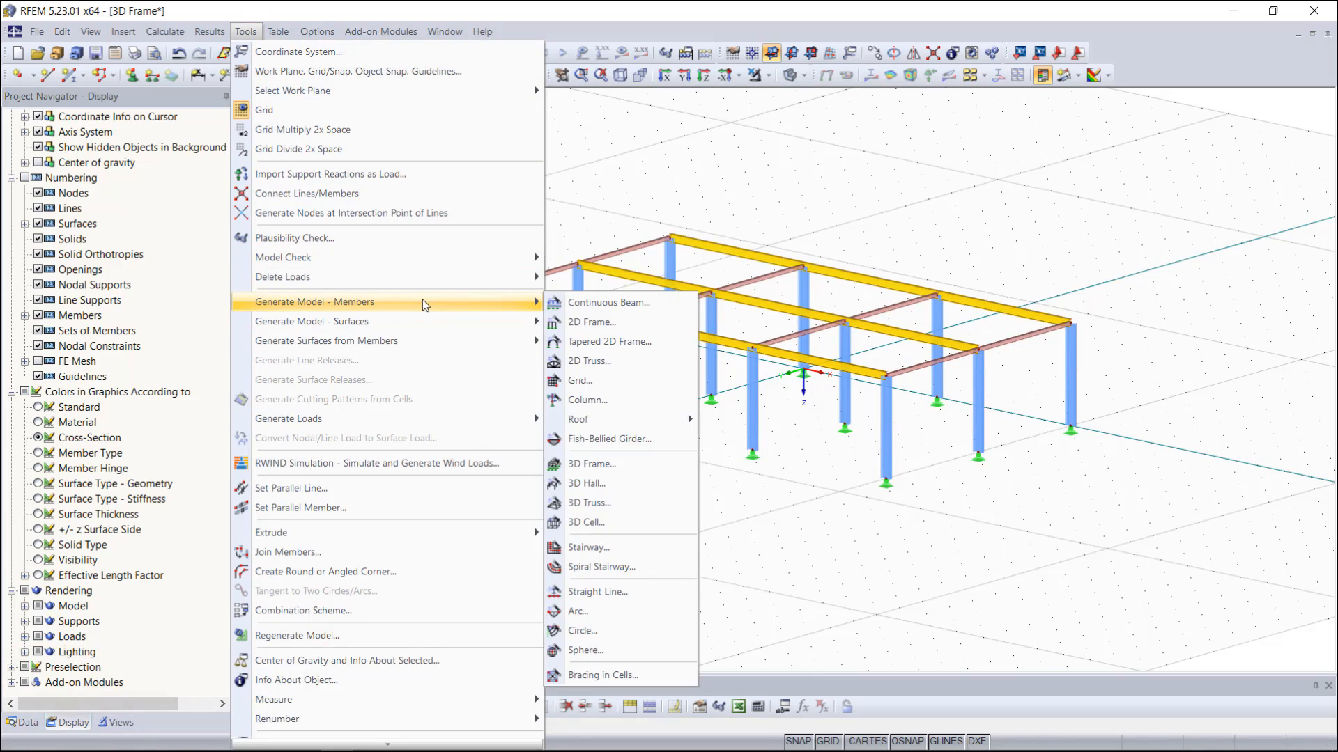
pyautogui.click(637, 675)
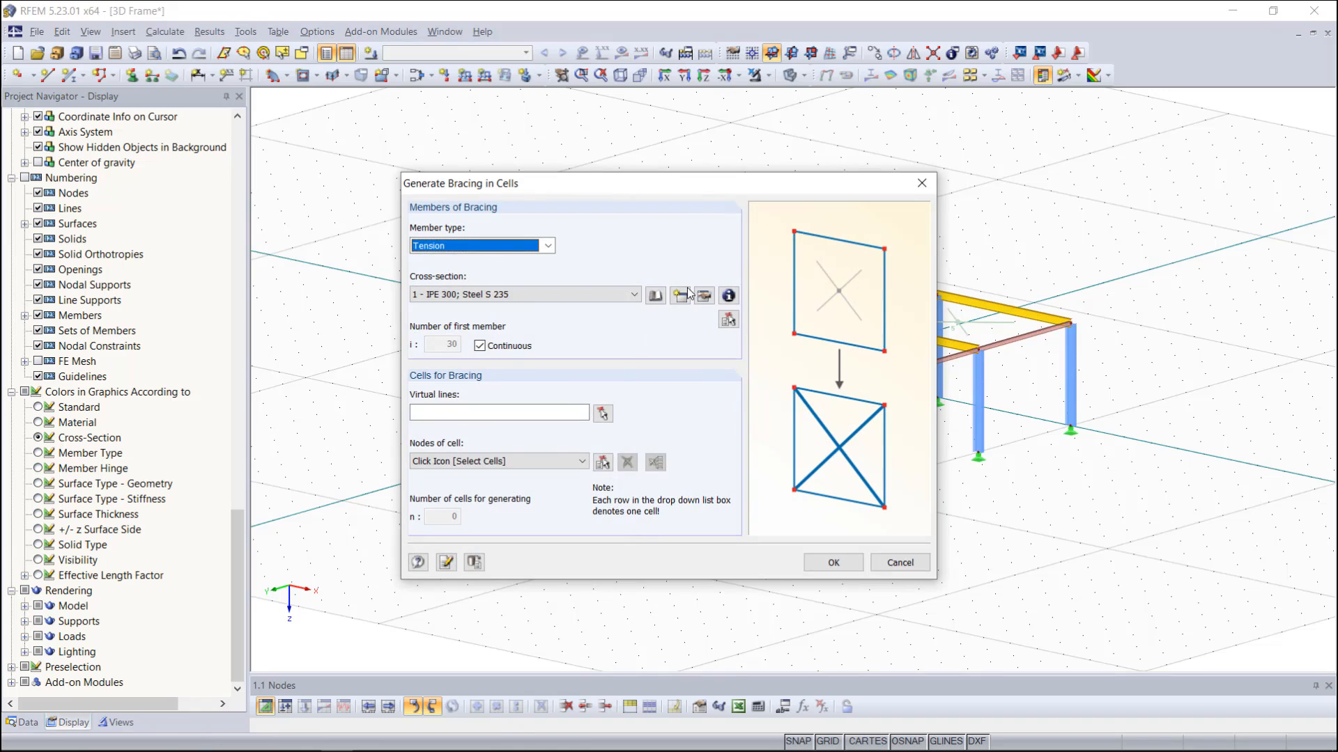
pyautogui.moveTo(691, 181); pyautogui.dragTo(392, 131)
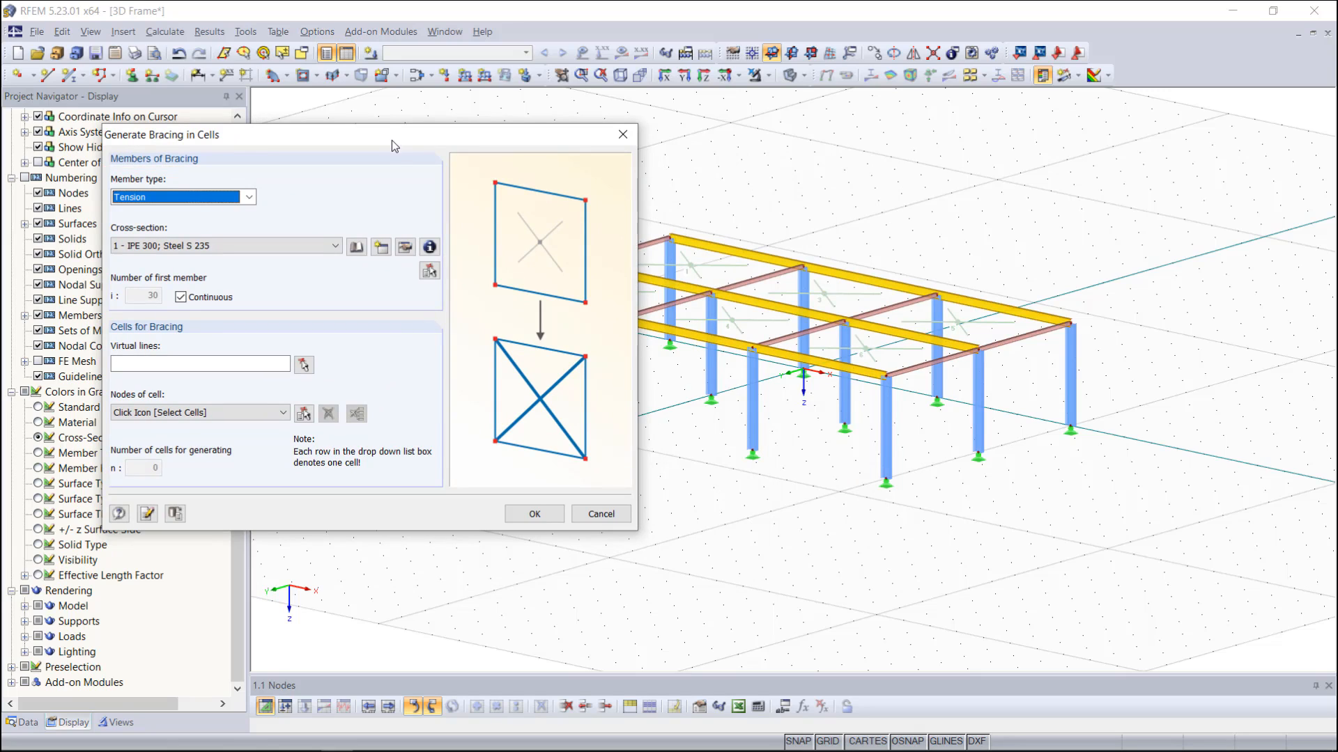
pyautogui.click(380, 247)
pyautogui.write('RD')
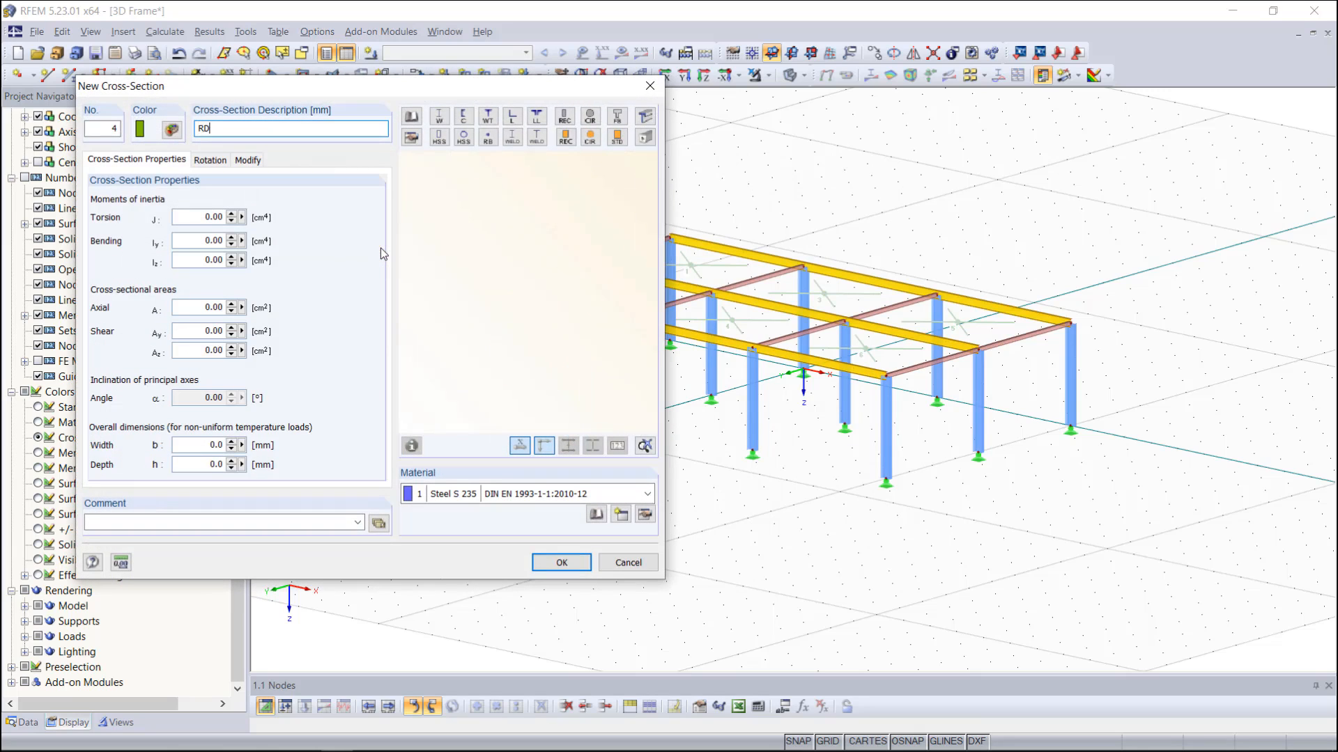
pyautogui.write(' 20')
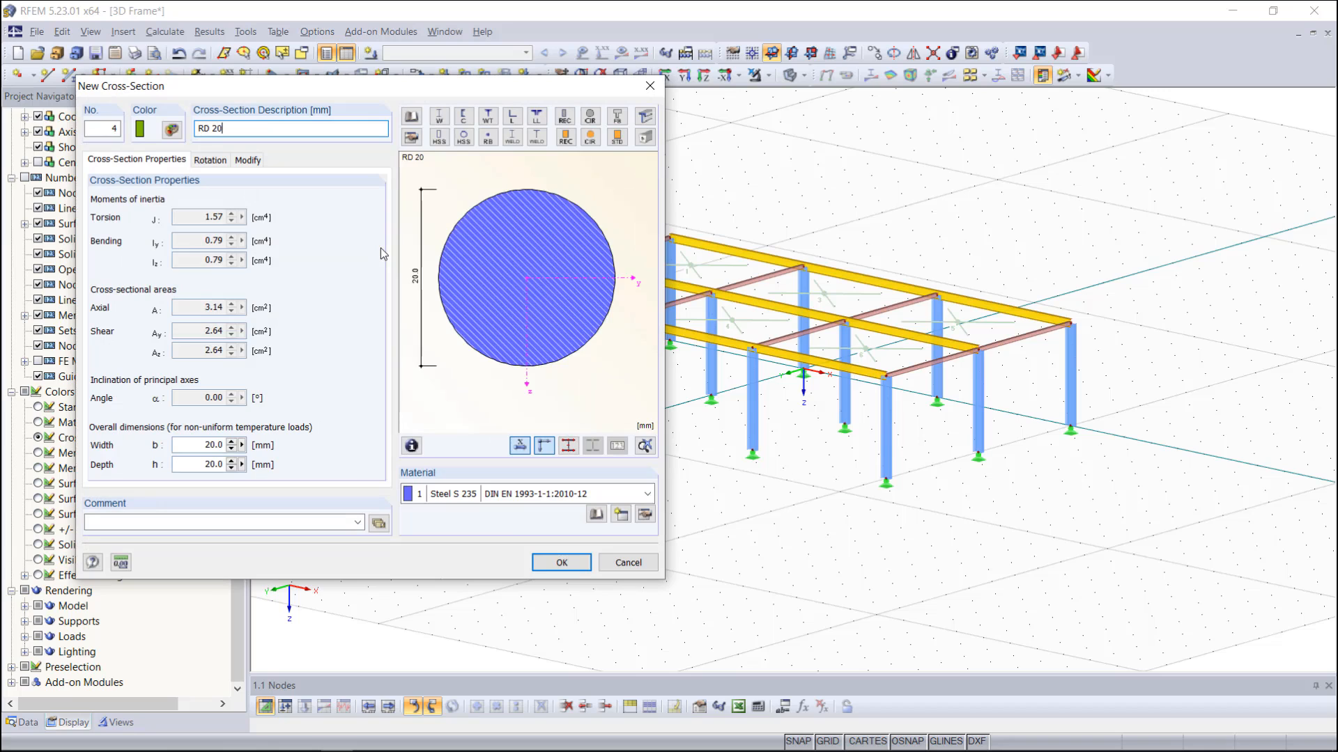
pyautogui.click(561, 562)
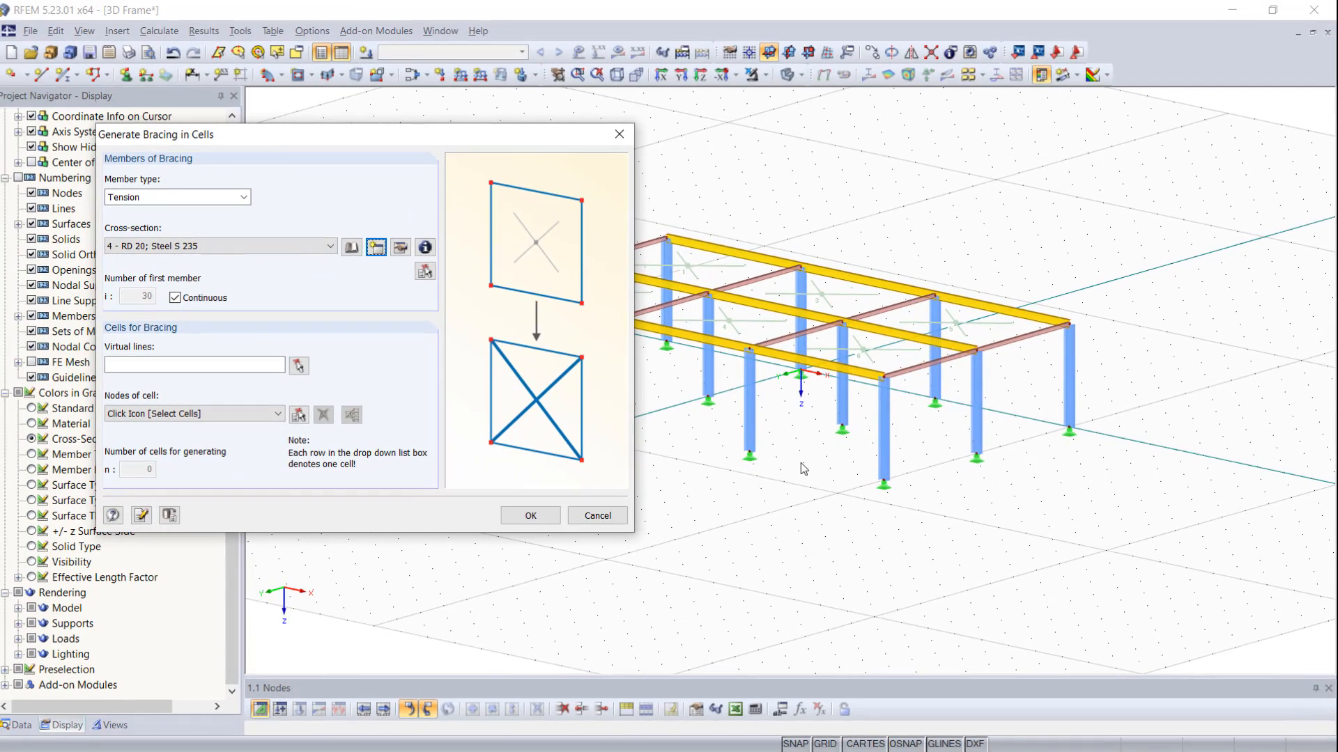
# Define a virtual edge between the base nodes of the front row's last two columns, closing the end bay's wall cell
pyautogui.click(303, 365)
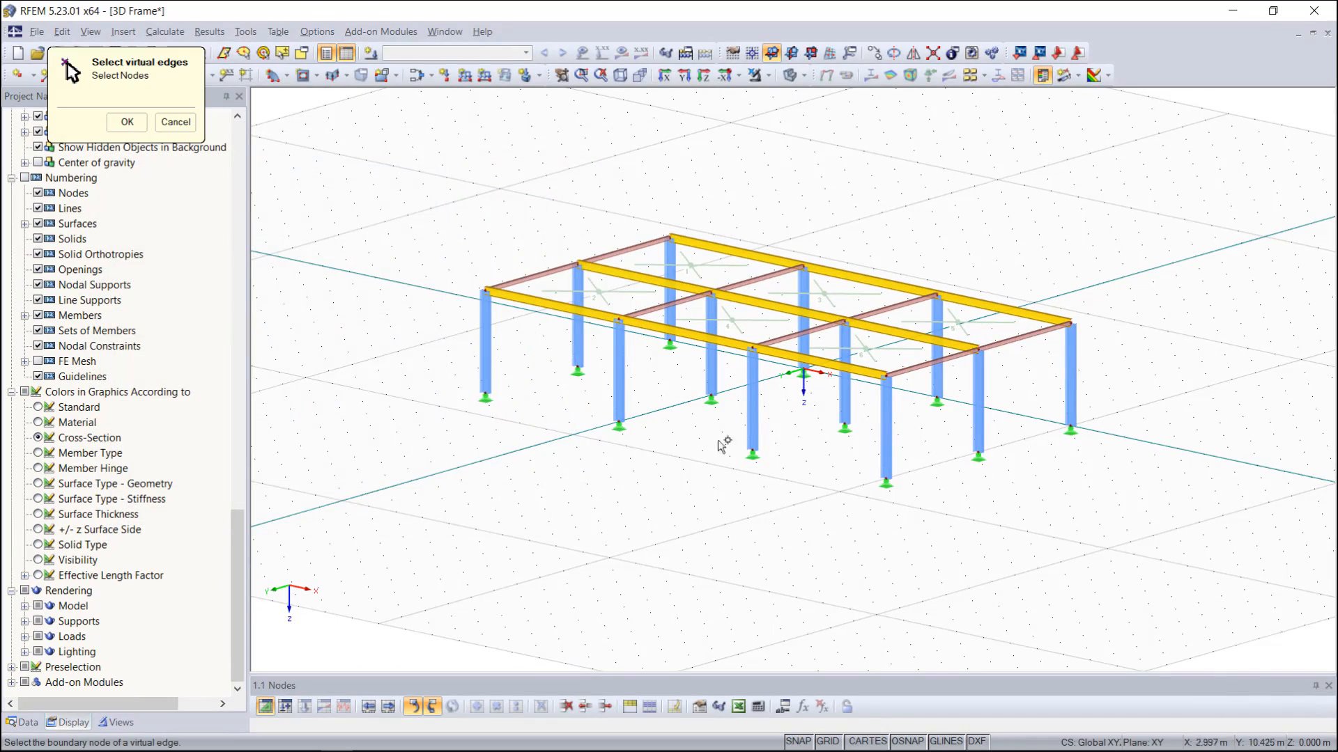
pyautogui.click(754, 450)
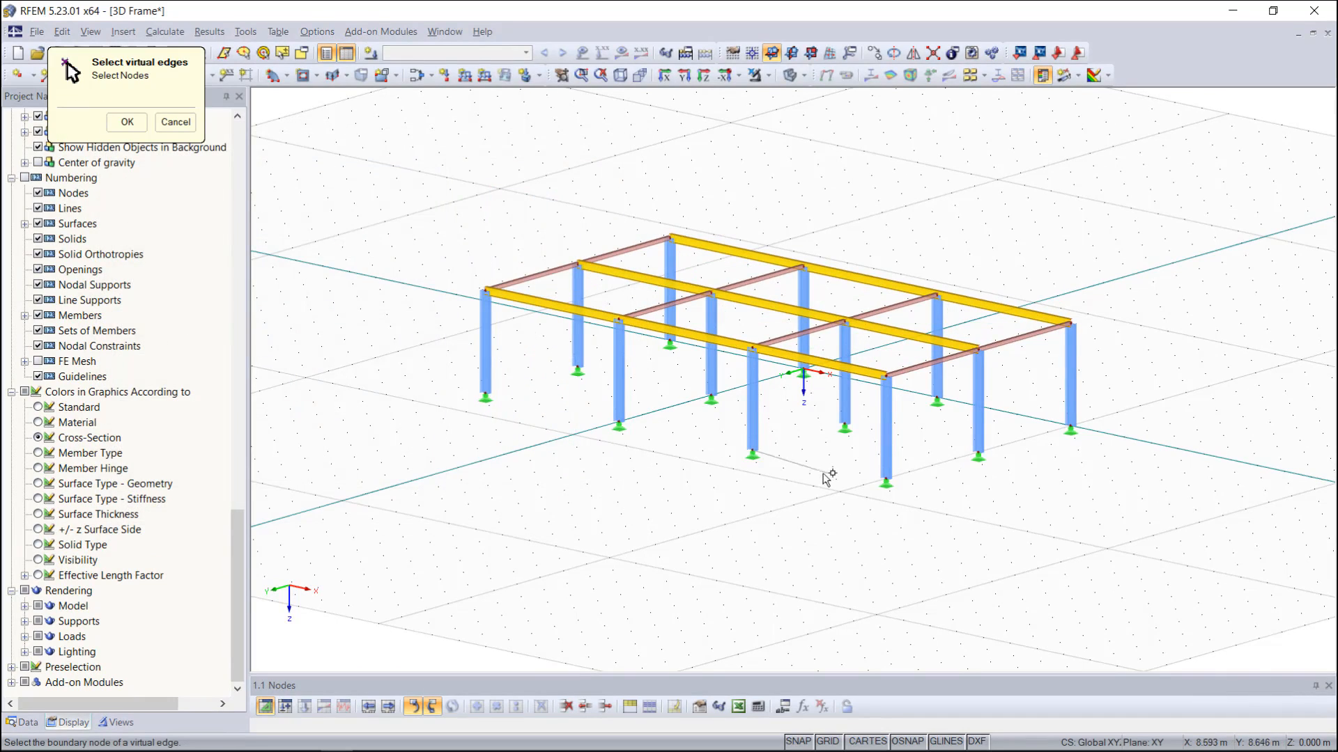
pyautogui.click(886, 480)
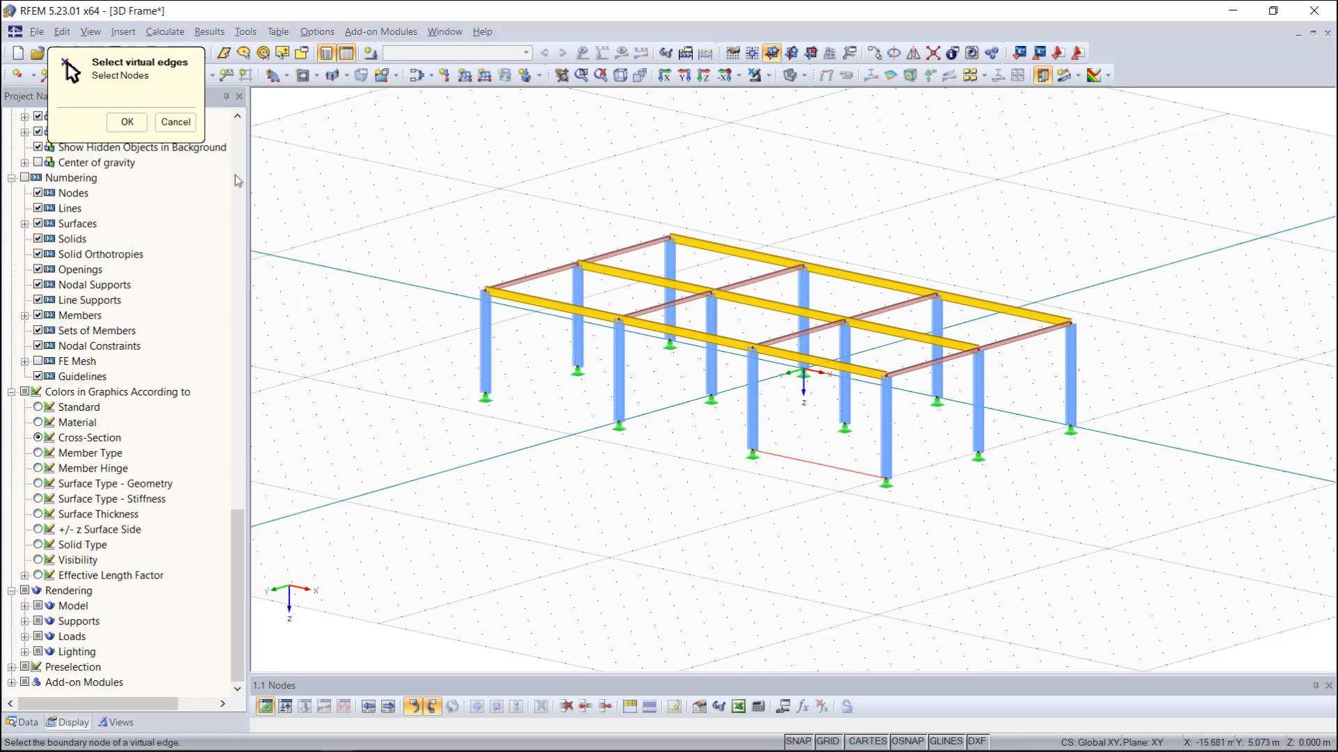
pyautogui.click(127, 122)
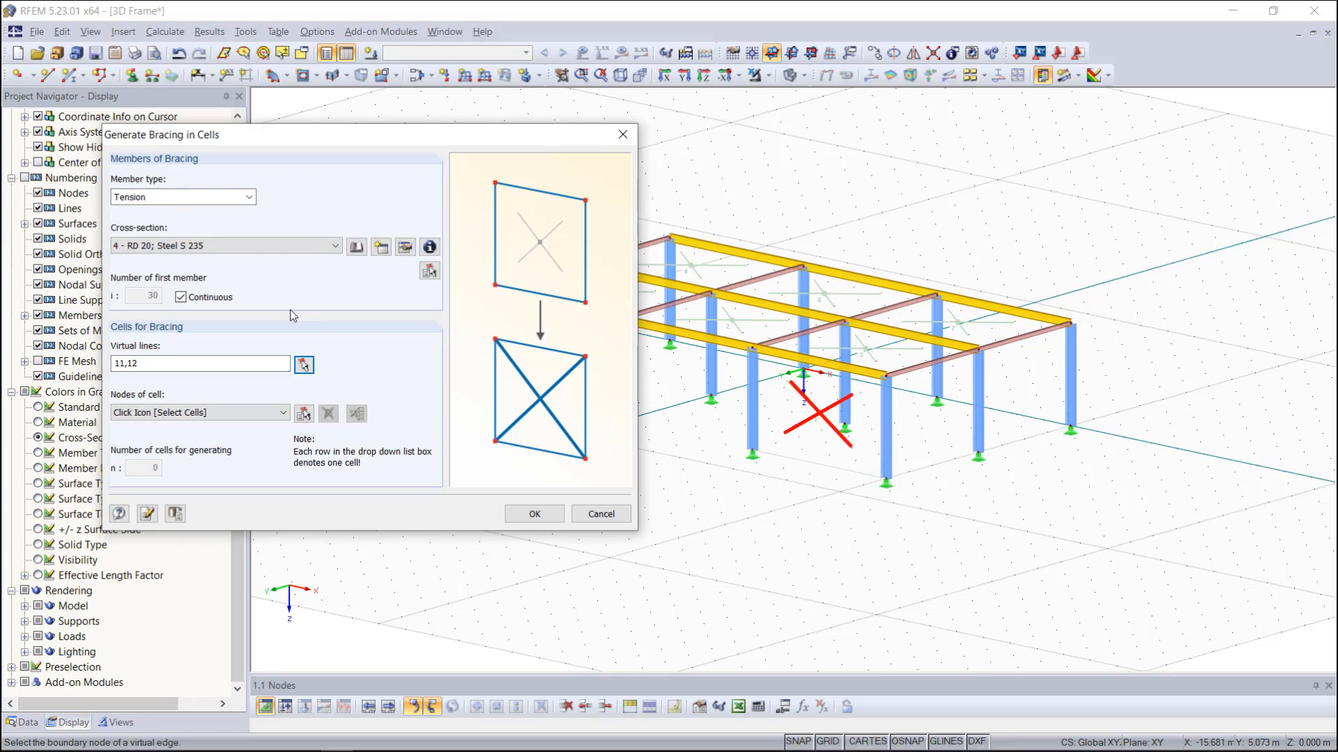
# Select the end bay's front wall cell and its two roof cells, and generate the bracing in them
pyautogui.click(303, 413)
pyautogui.click(809, 416)
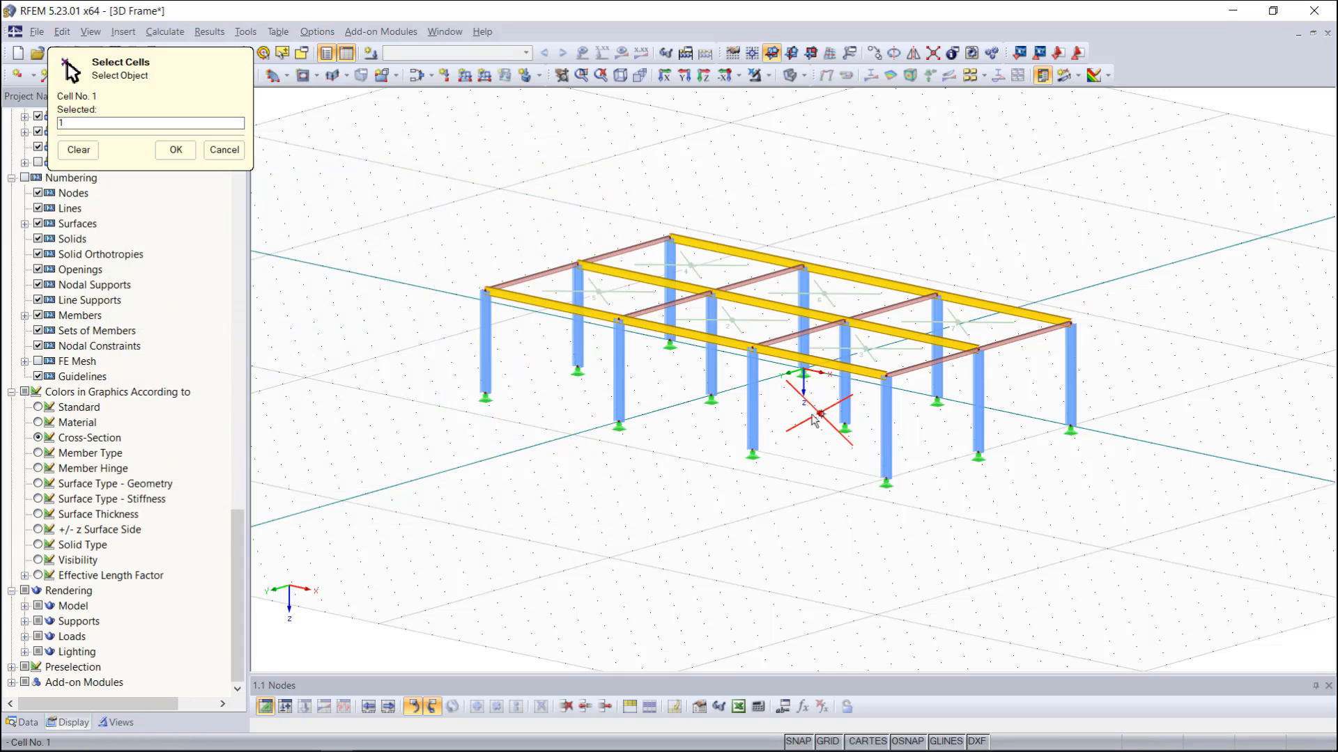
pyautogui.click(865, 348)
pyautogui.click(962, 323)
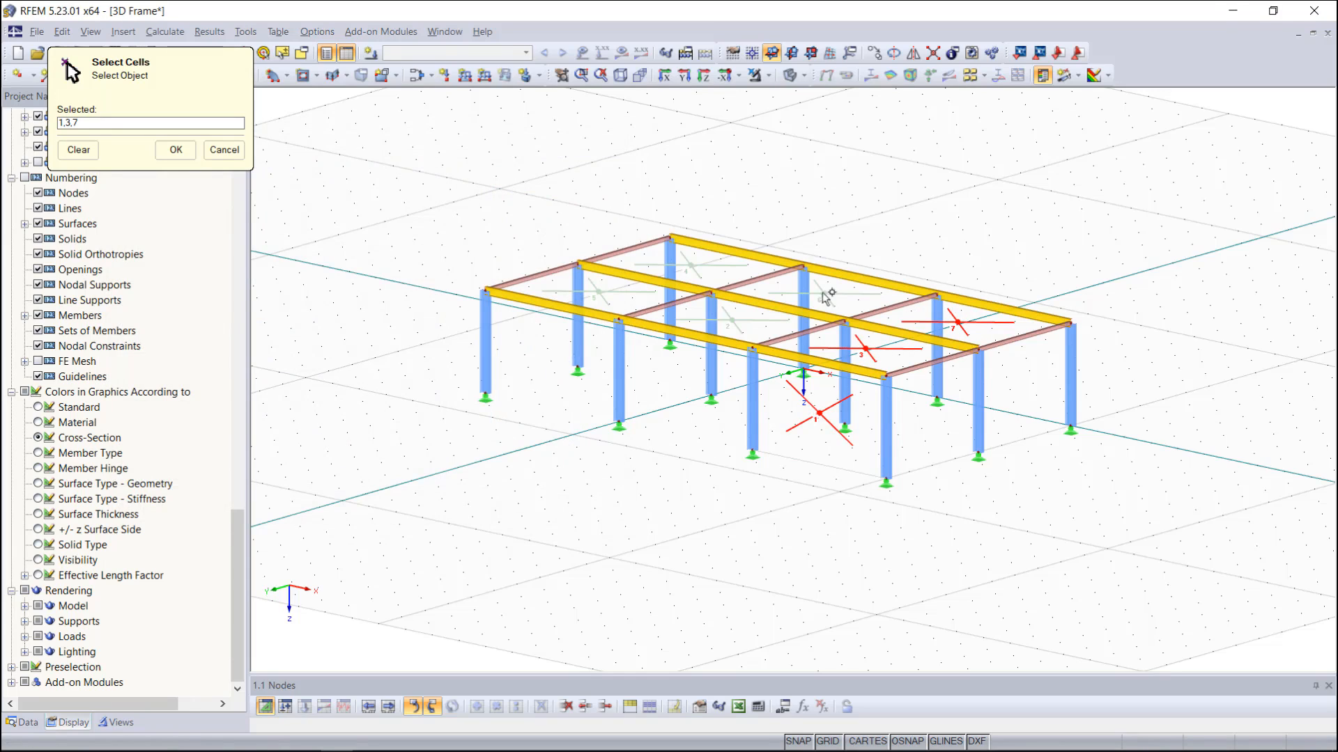
pyautogui.click(175, 150)
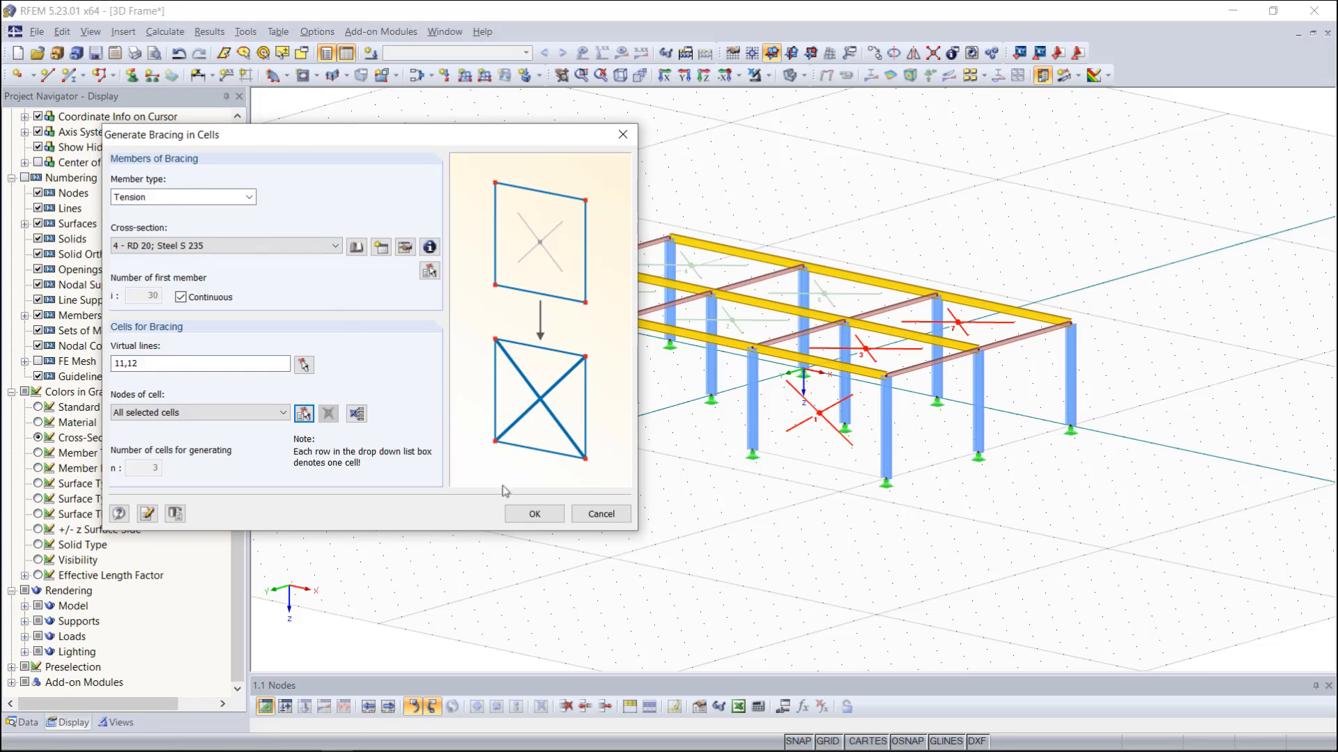
pyautogui.click(534, 514)
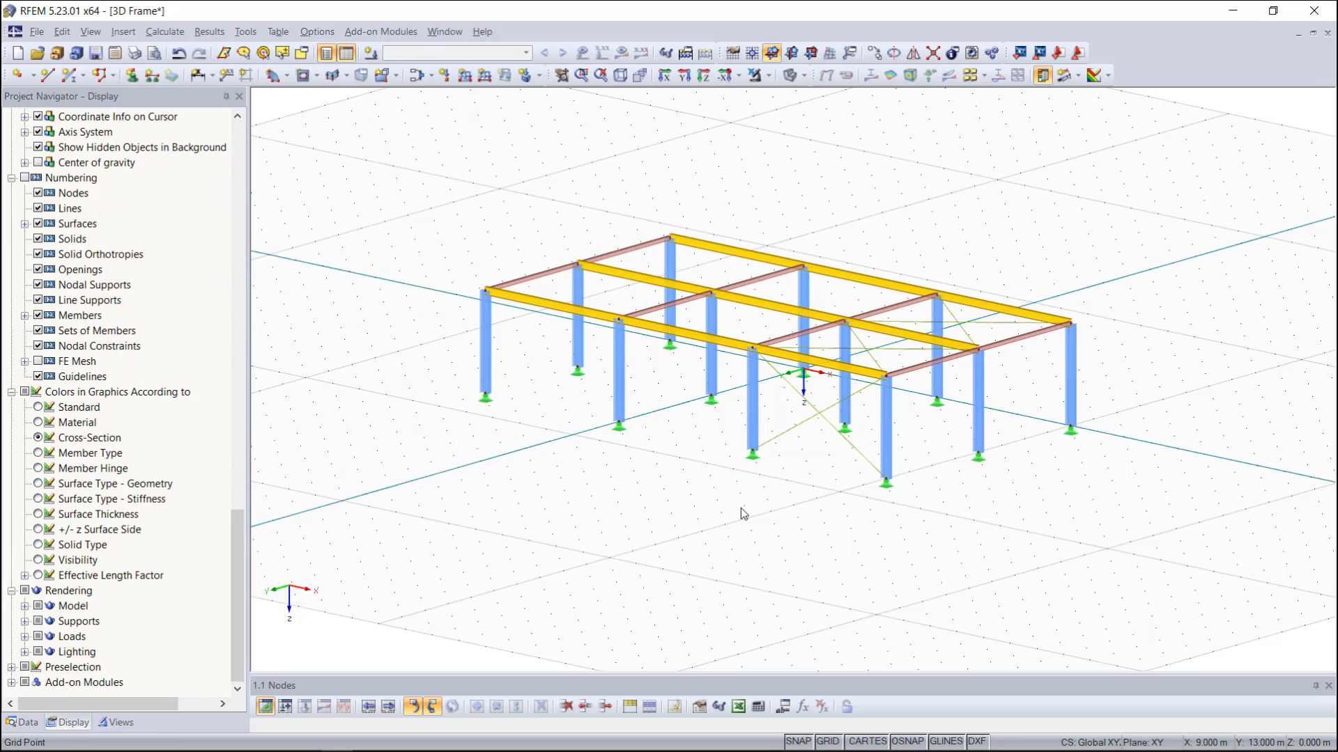
pyautogui.scroll(2, 741, 508)
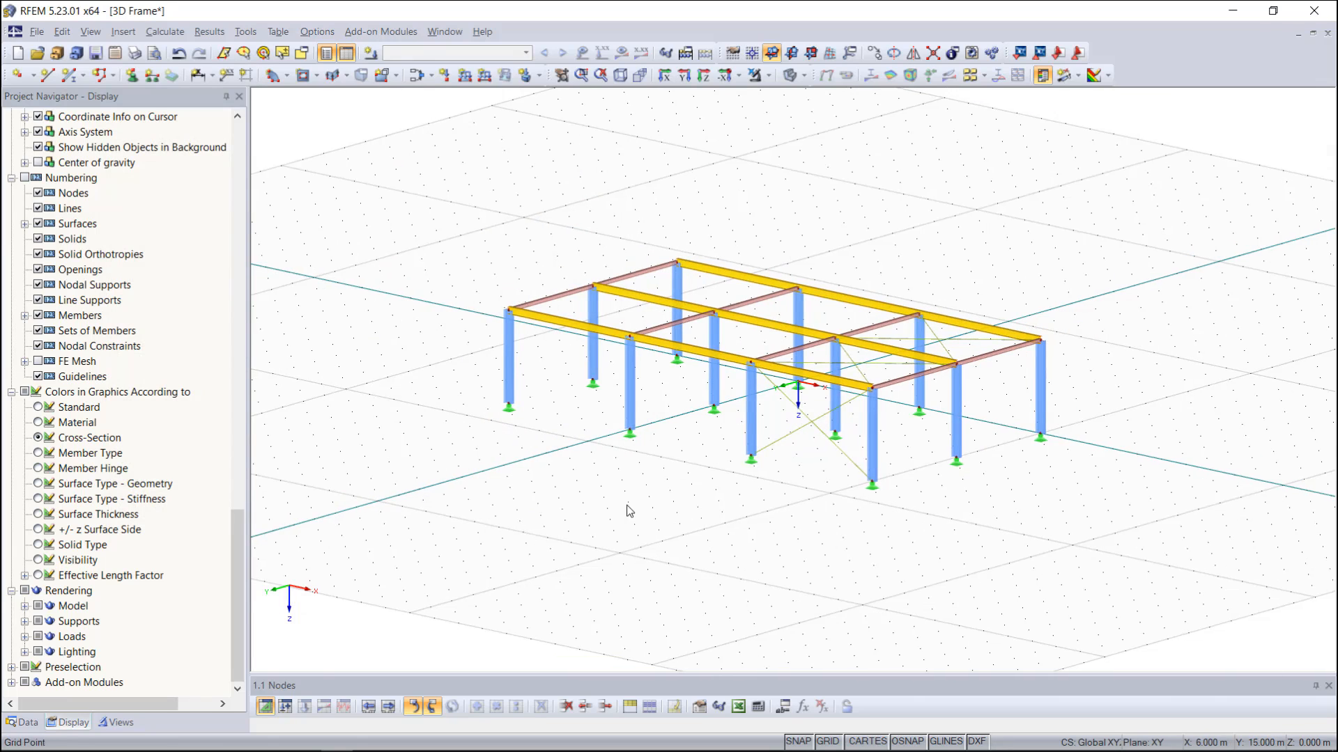
pyautogui.scroll(1, 739, 508)
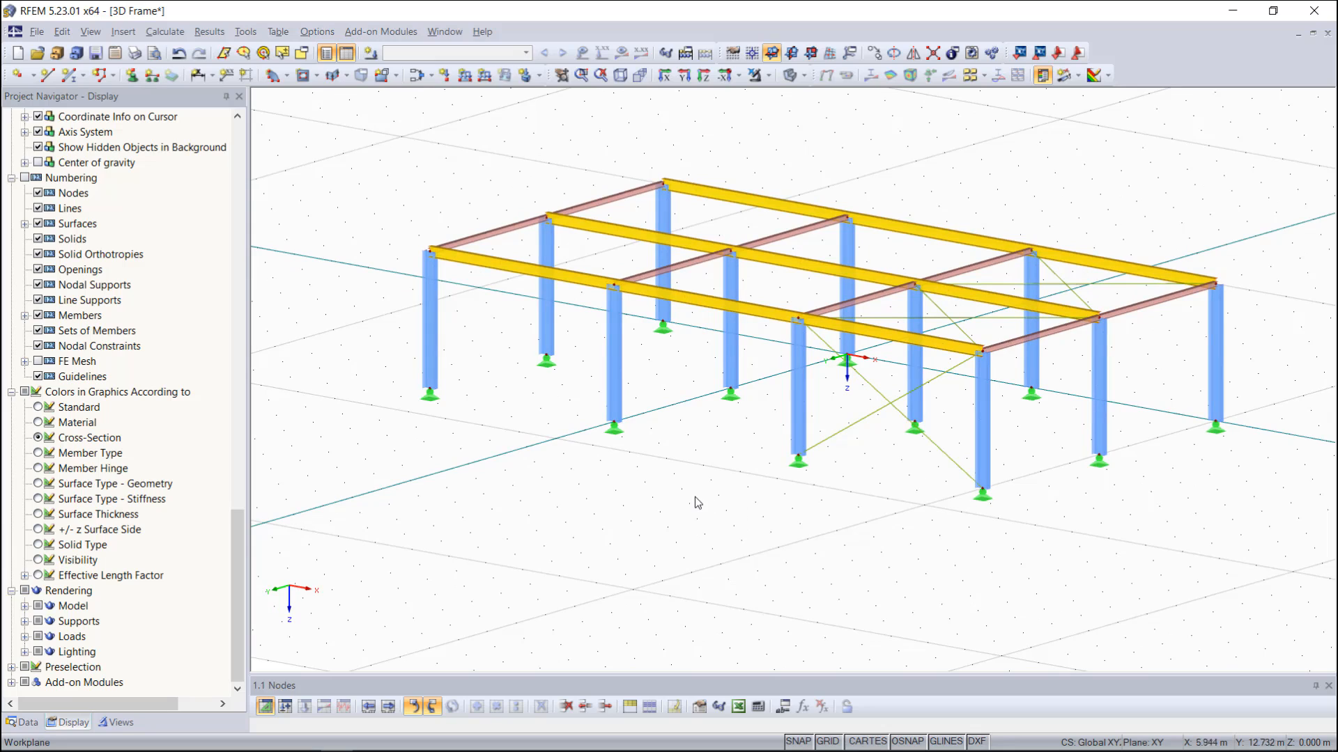